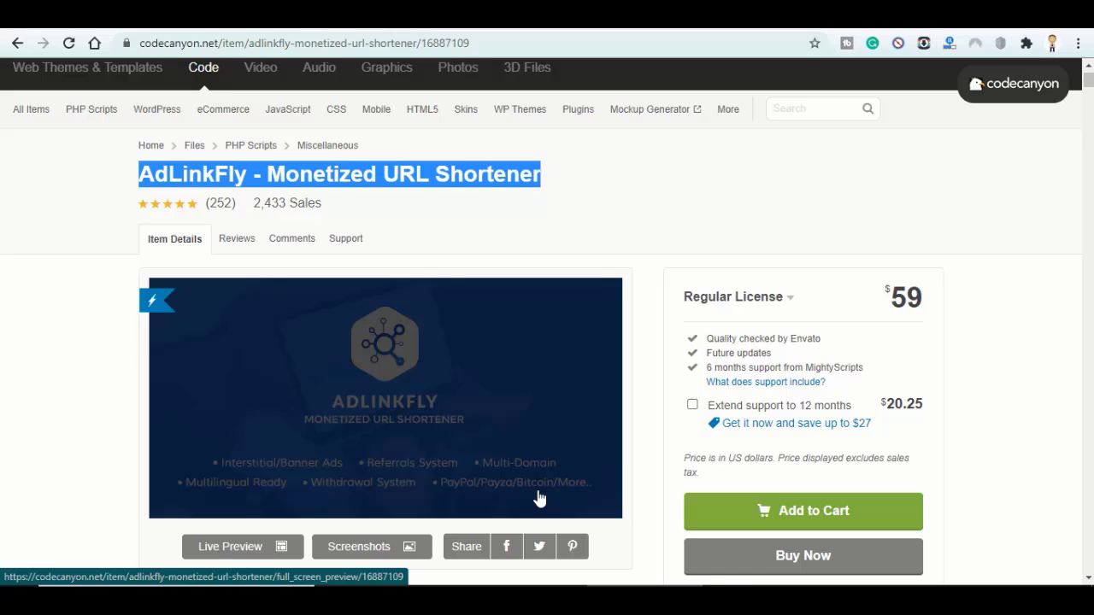
Scroll through the AdLinkFly - Monetized URL Shortener product page on CodeCanyon
left_click_drag(1088, 79, 1088, 100)
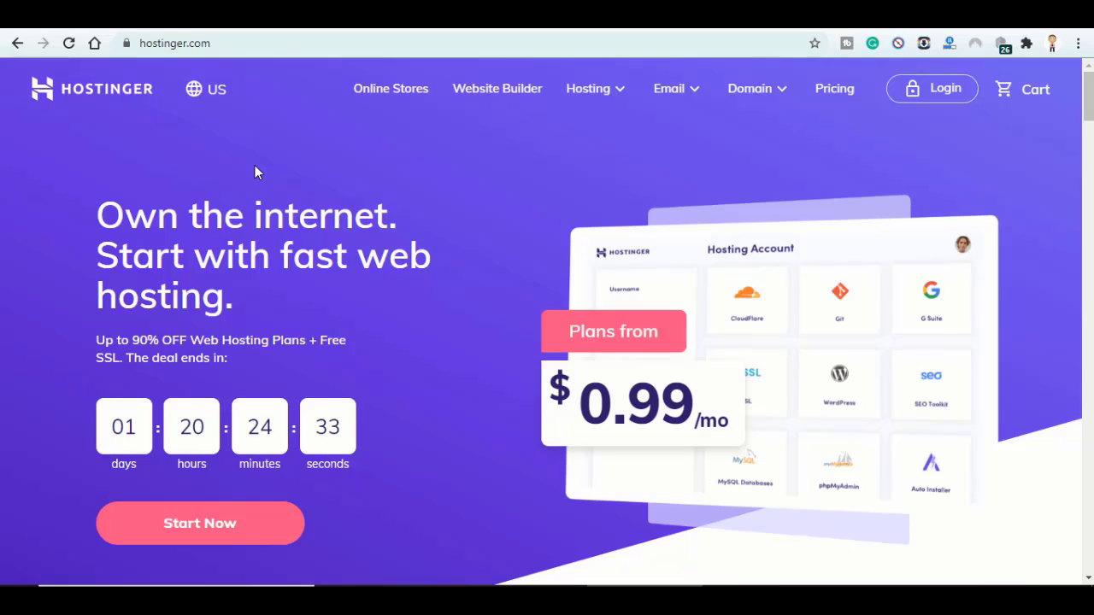
Compare Hostinger's shared hosting plan cards and add Premium Shared Hosting to the cart
left_click(201, 522)
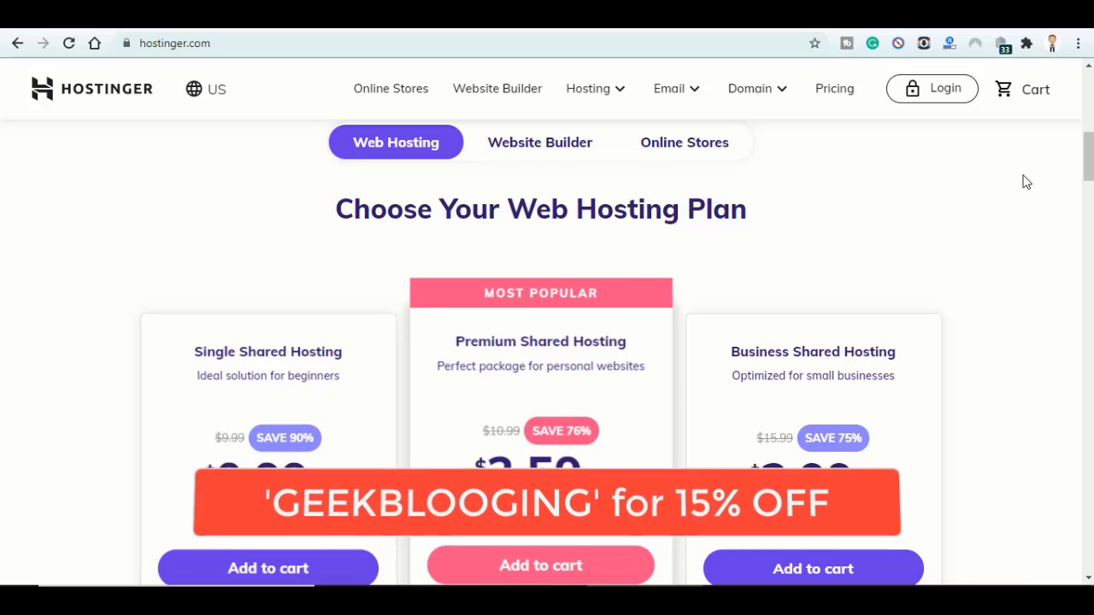
scroll(547, 342, "down", 1)
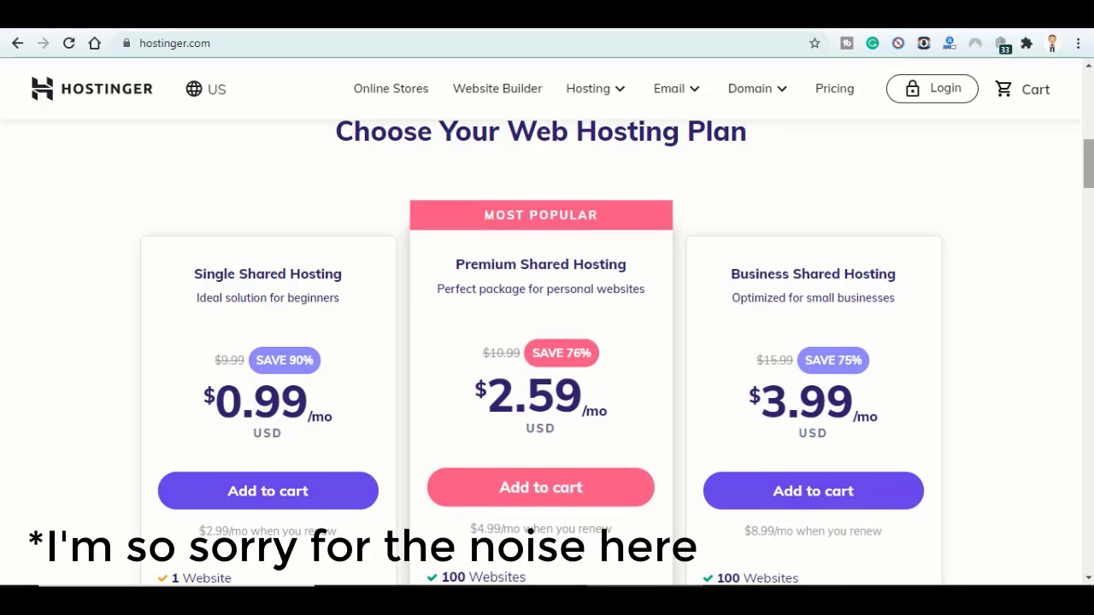
scroll(572, 215, "down", 1)
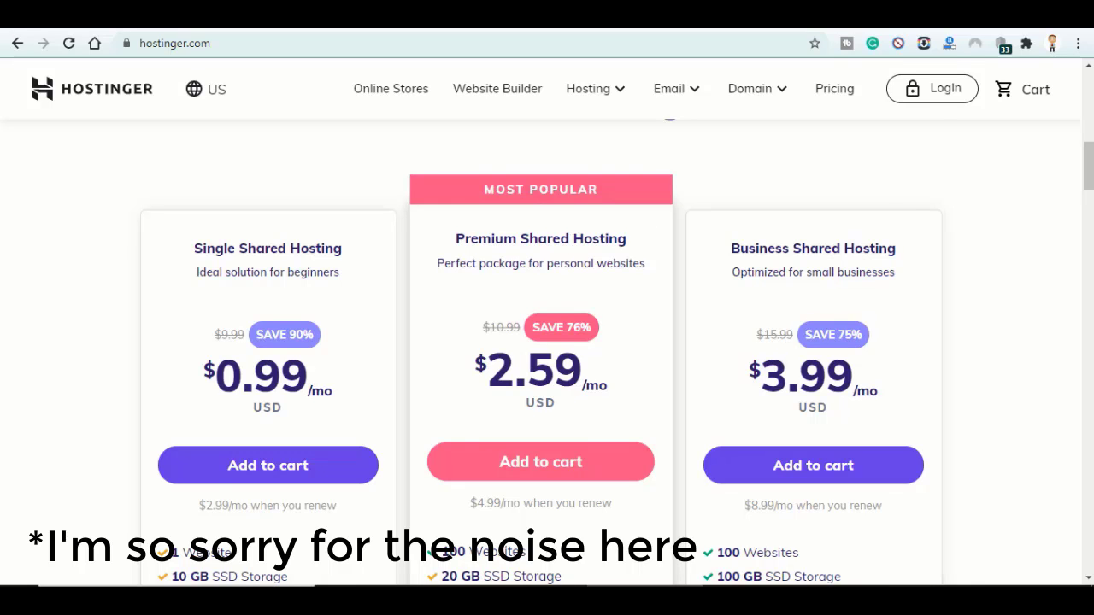
scroll(859, 291, "down", 1)
scroll(858, 291, "down", 1)
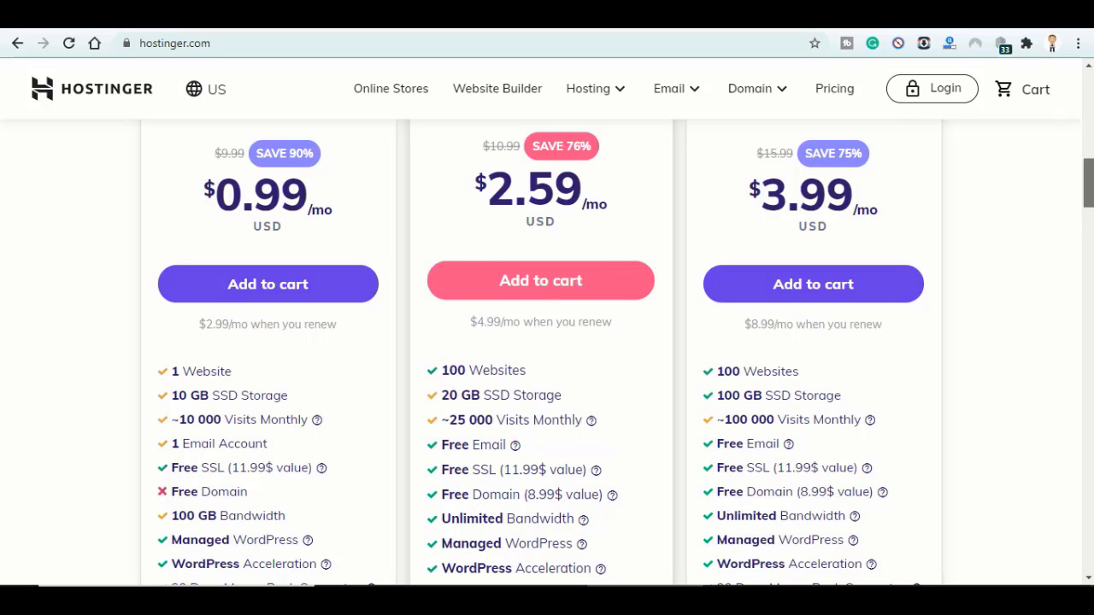
scroll(610, 439, "down", 1)
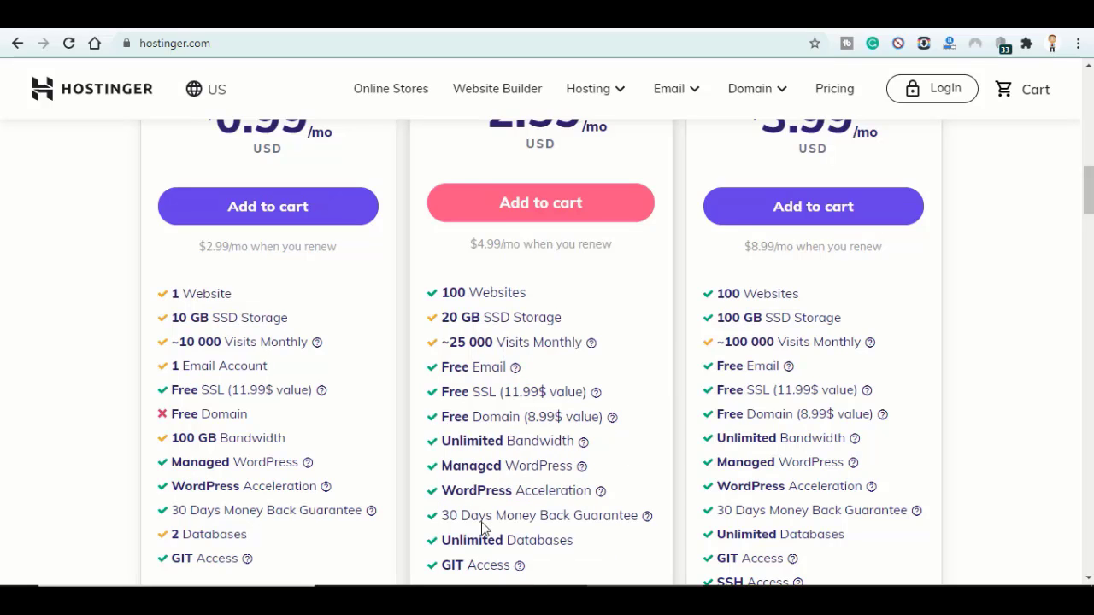
scroll(551, 342, "up", 1)
left_click(533, 333)
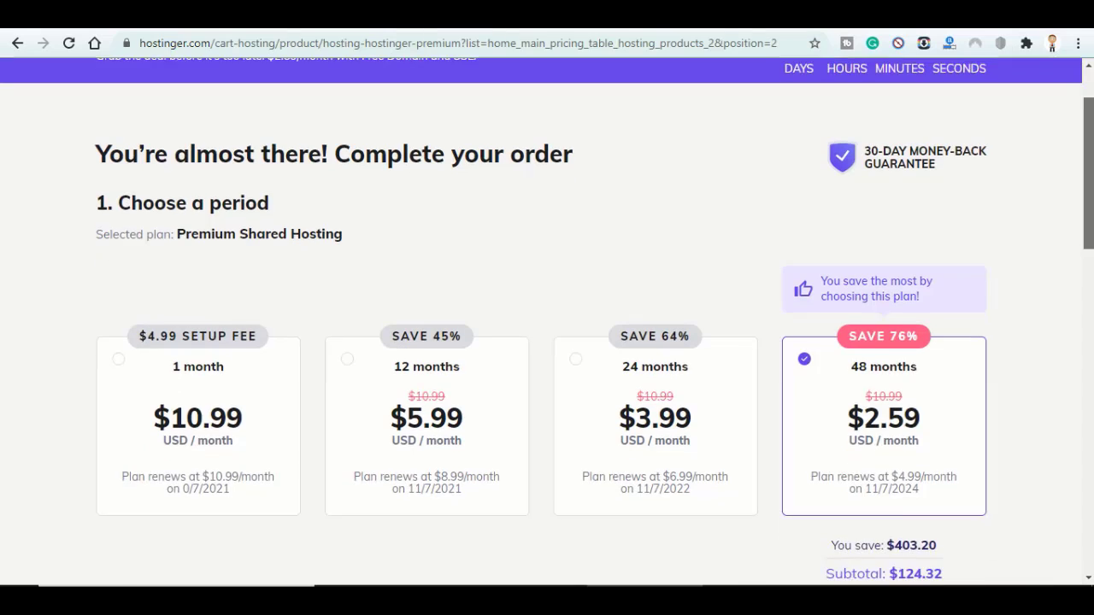
Review the 48-month Premium Shared Hosting checkout page
scroll(220, 227, "down", 1)
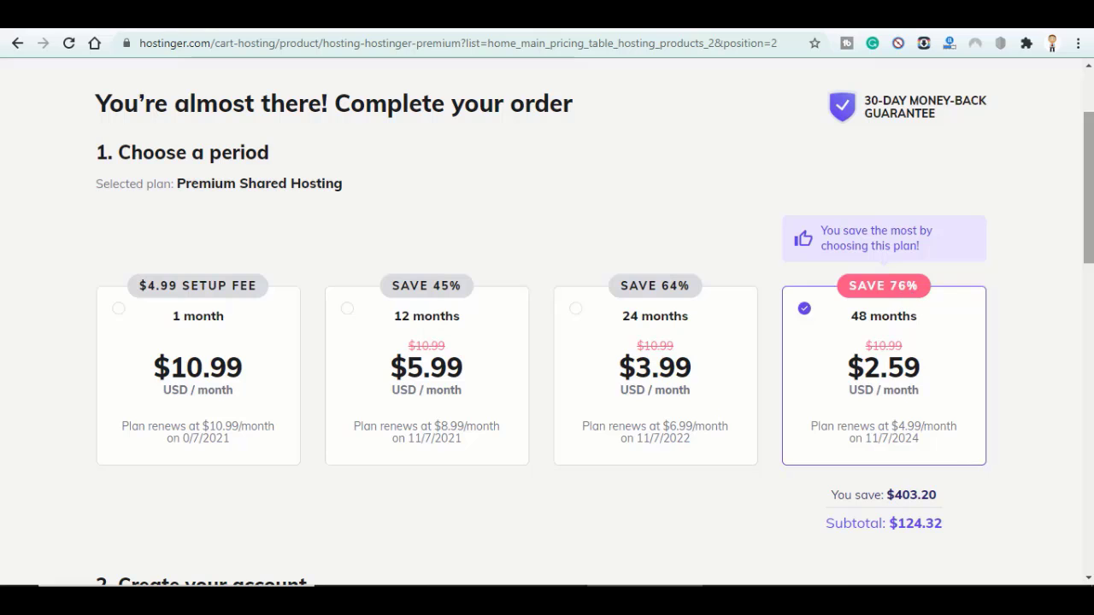
scroll(910, 299, "down", 2)
left_click_drag(1089, 245, 1091, 329)
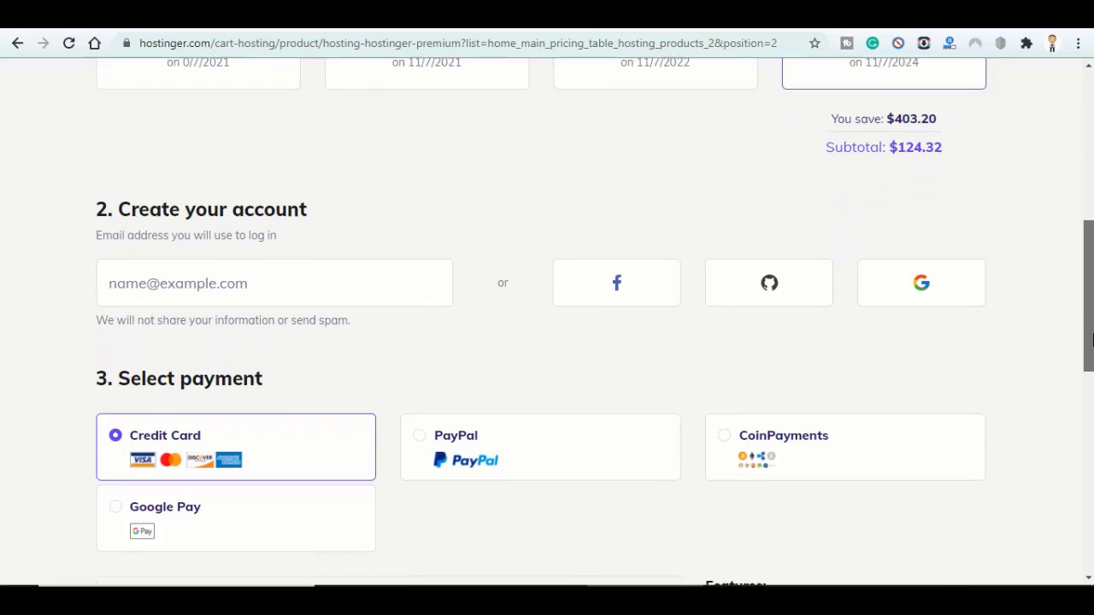
scroll(1091, 329, "up", 2)
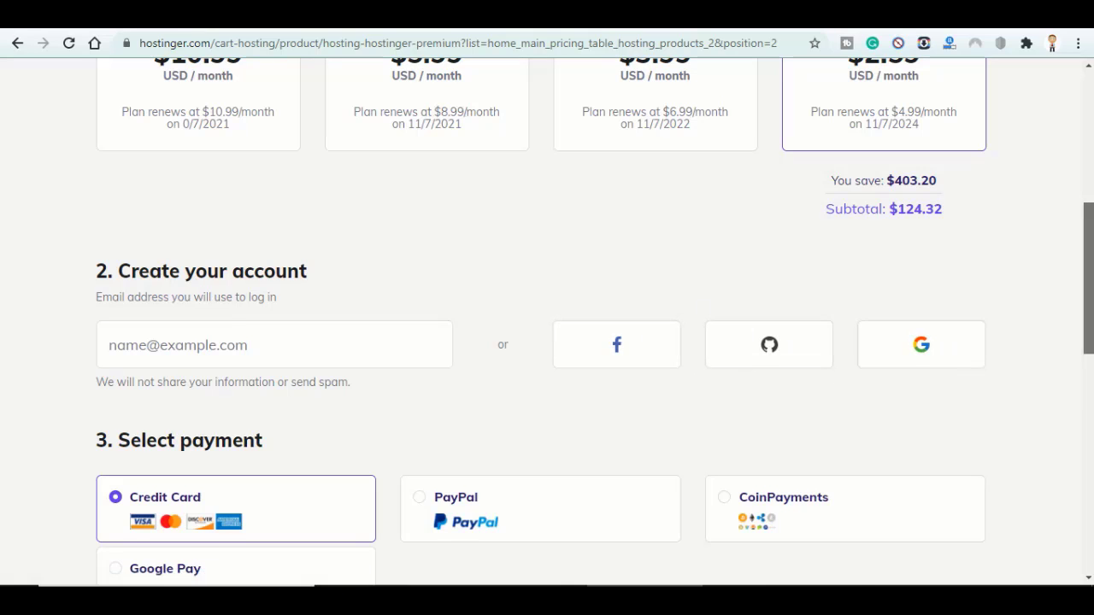
left_click_drag(1089, 282, 1089, 432)
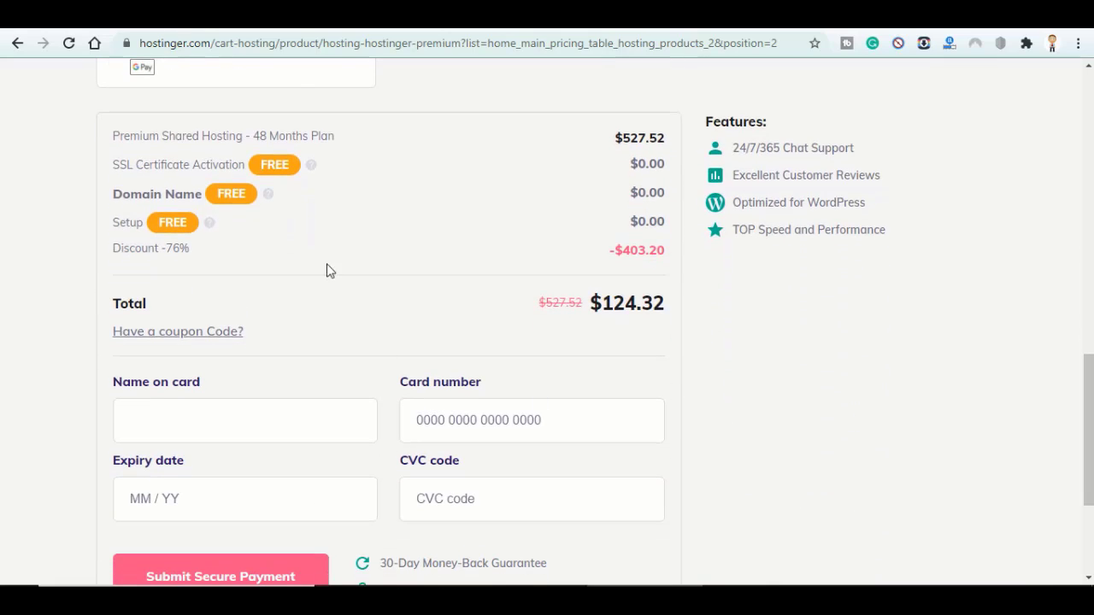
Apply coupon GEEKBLOOGING so the 48-month total drops to $115.20
left_click(171, 334)
type("GEEKBL")
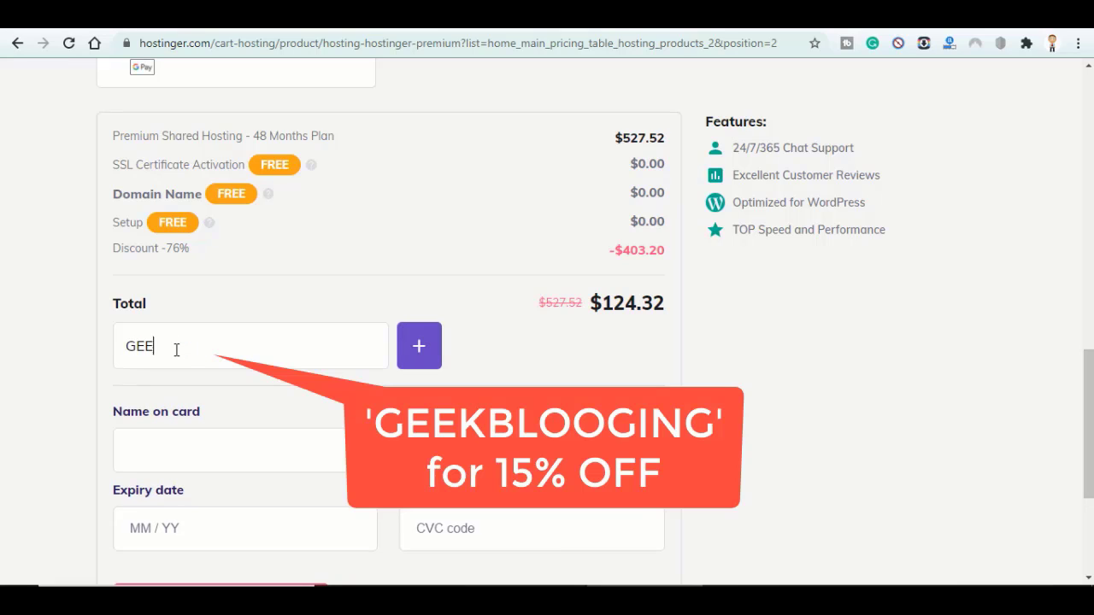
type("OOGING")
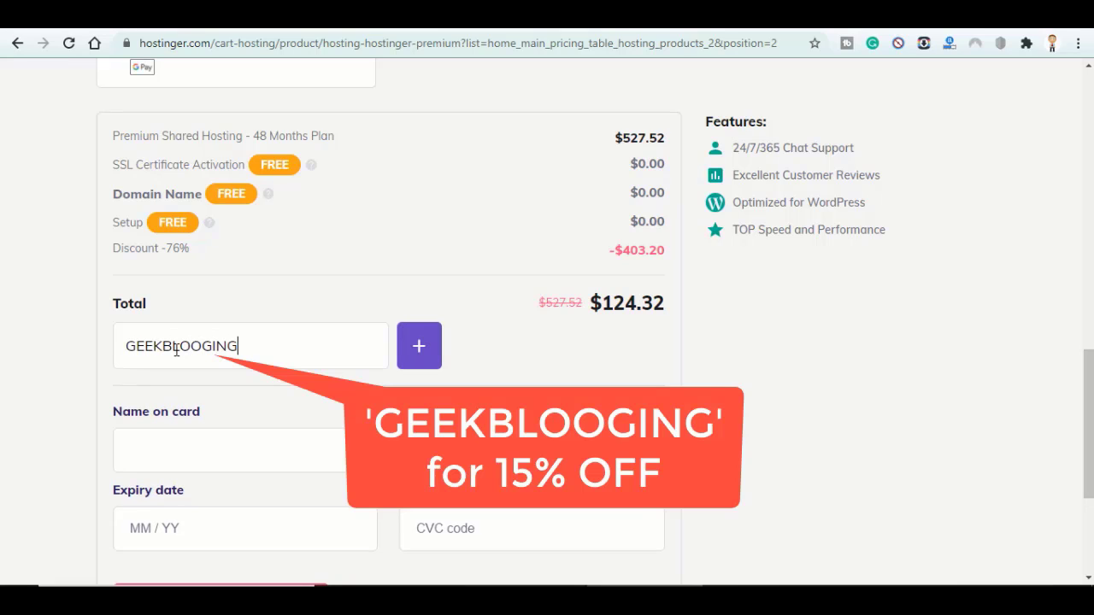
left_click(430, 354)
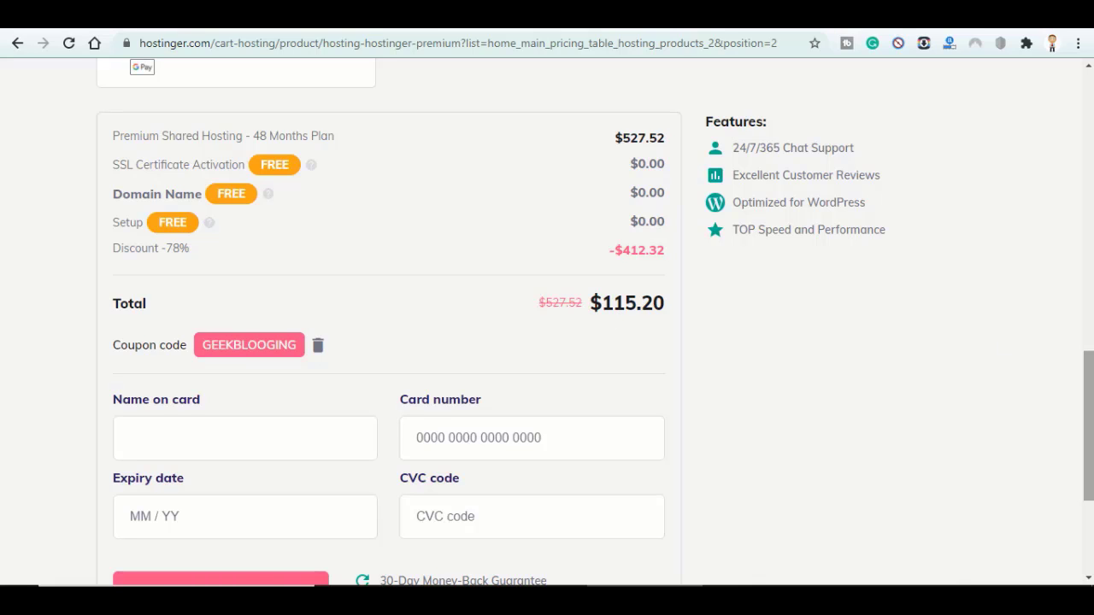
scroll(1068, 358, "down", 1)
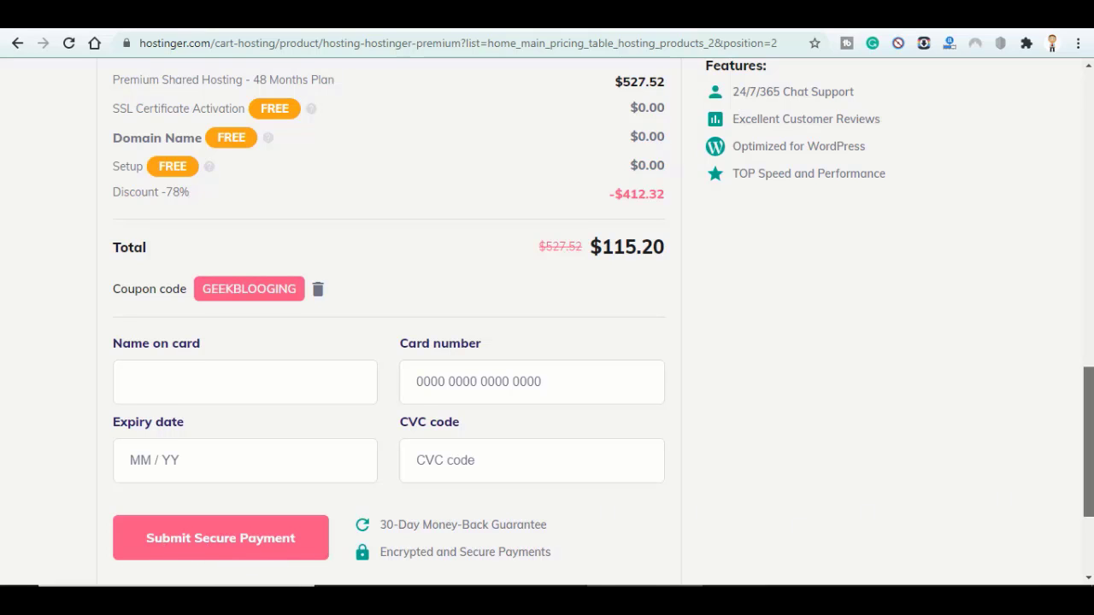
scroll(1087, 445, "down", 1)
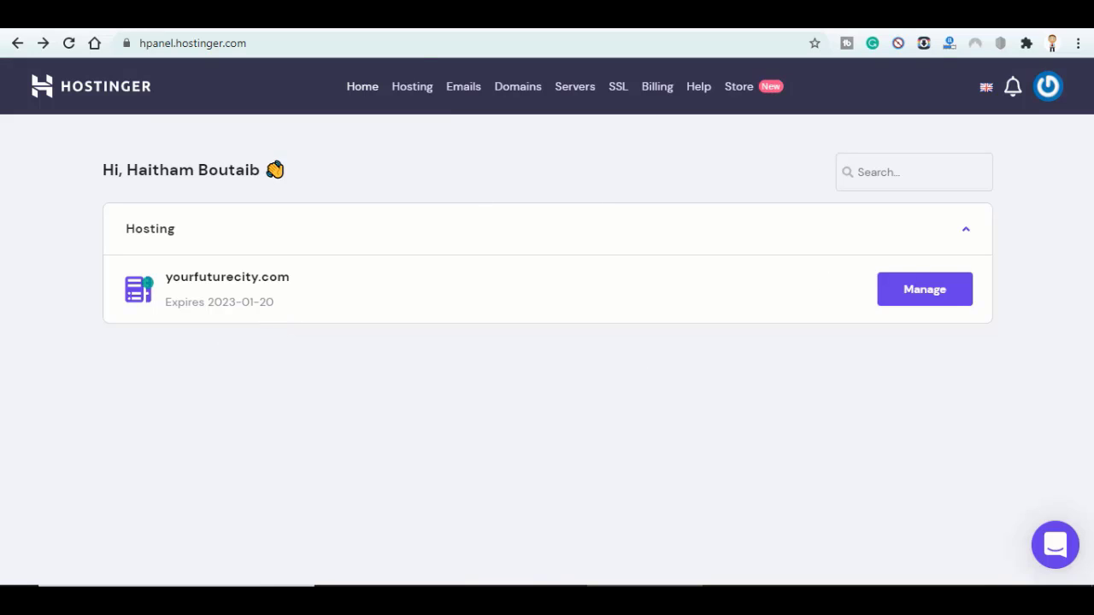
Open hosting account management and switch the domain to geekblogging.net
left_click(908, 294)
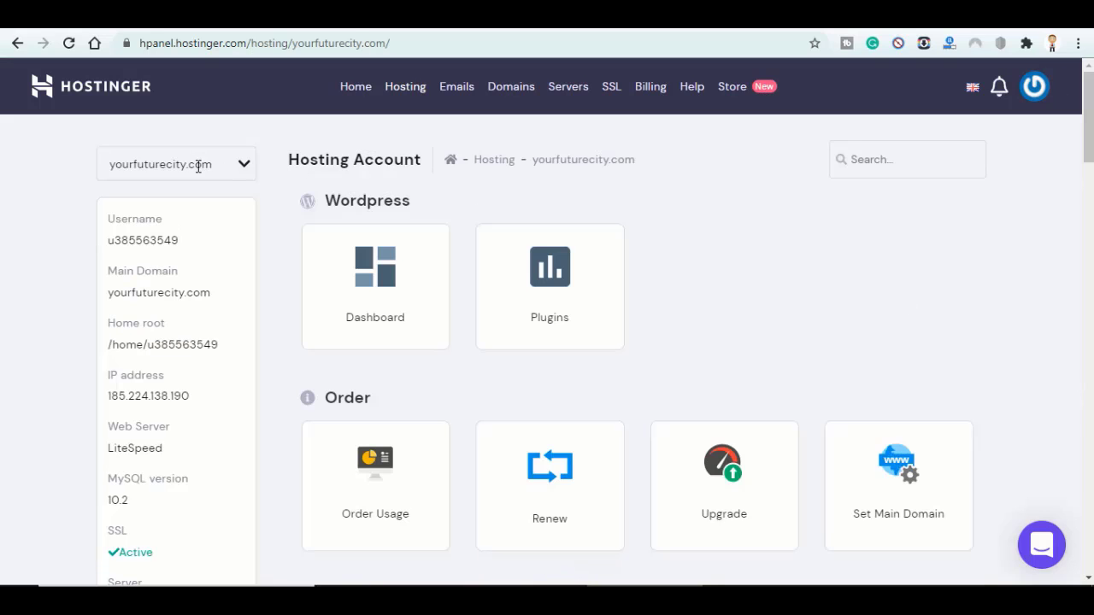
left_click(198, 166)
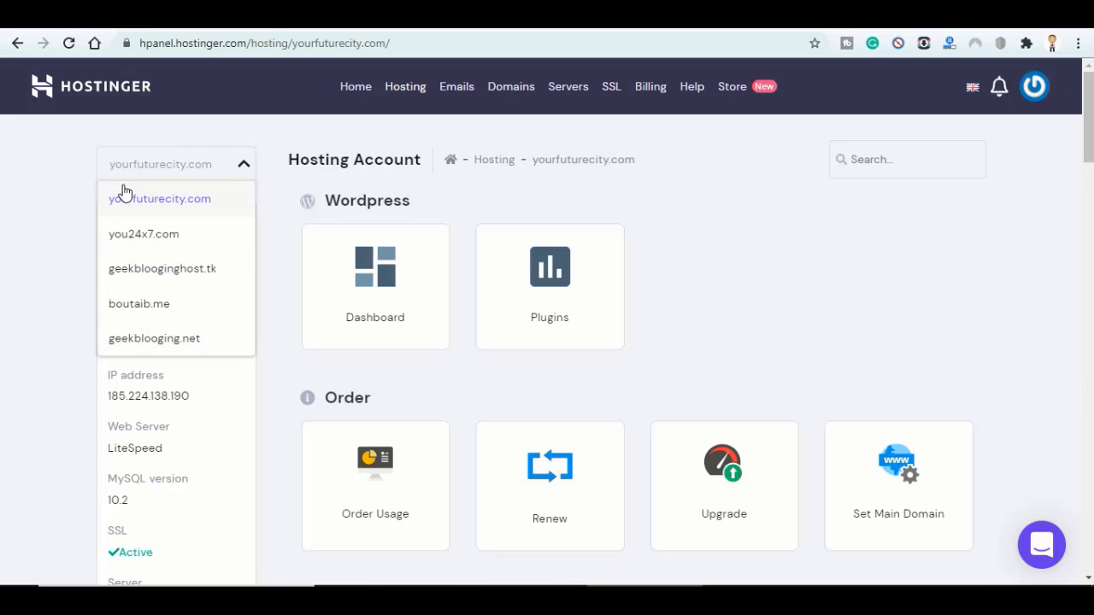
left_click(143, 345)
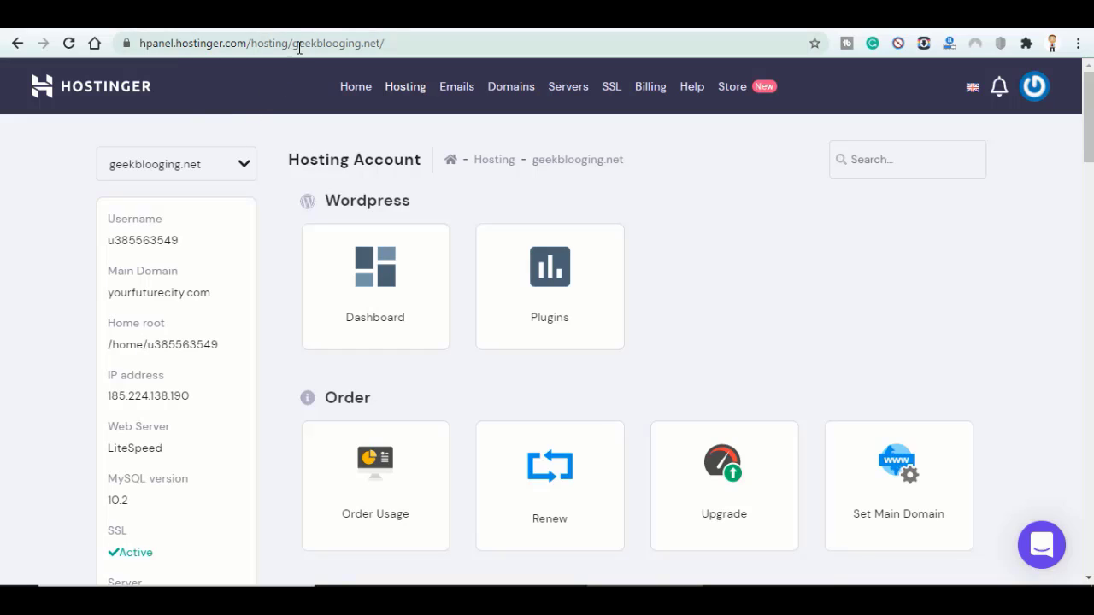
left_click_drag(293, 47, 378, 50)
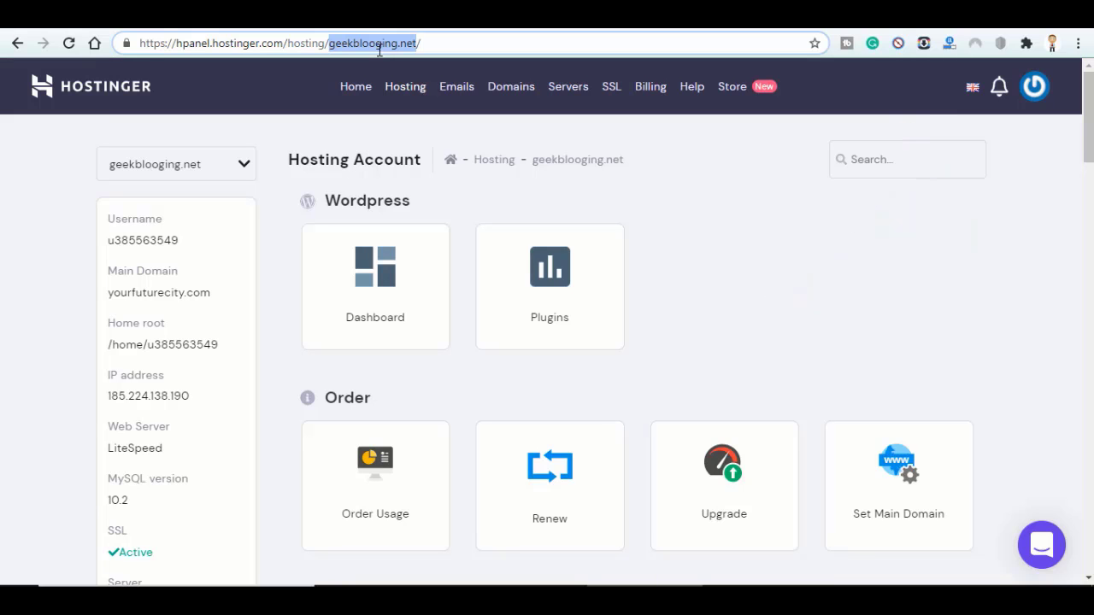
Scroll the hosting tools down to the Files section and File Manager
scroll(547, 341, "down", 1)
scroll(547, 342, "down", 3)
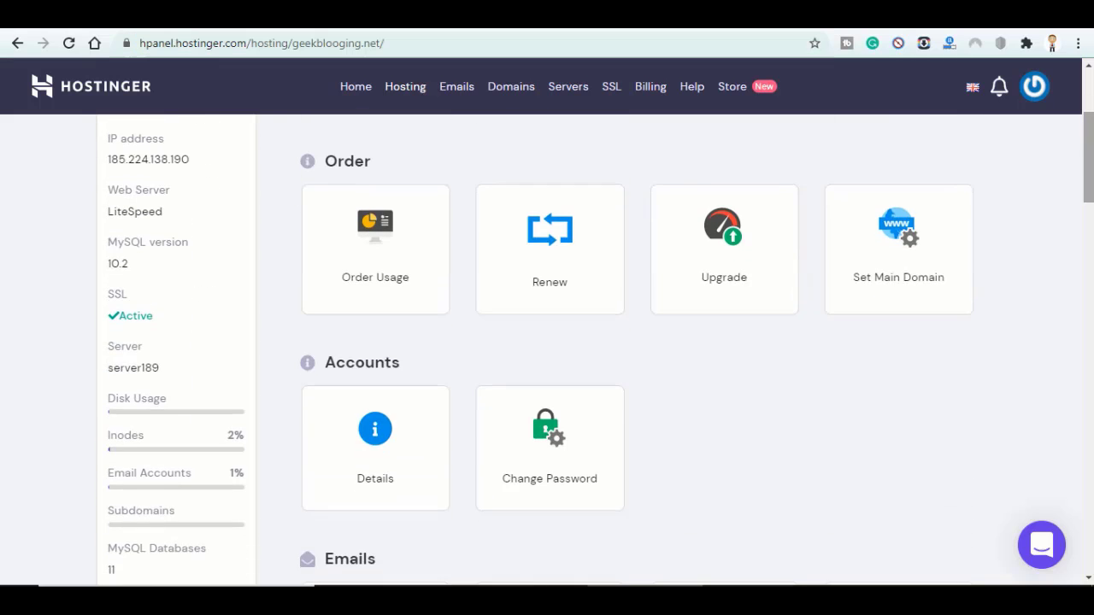
scroll(547, 342, "down", 1)
scroll(547, 342, "down", 1)
scroll(547, 342, "down", 3)
scroll(547, 342, "down", 2)
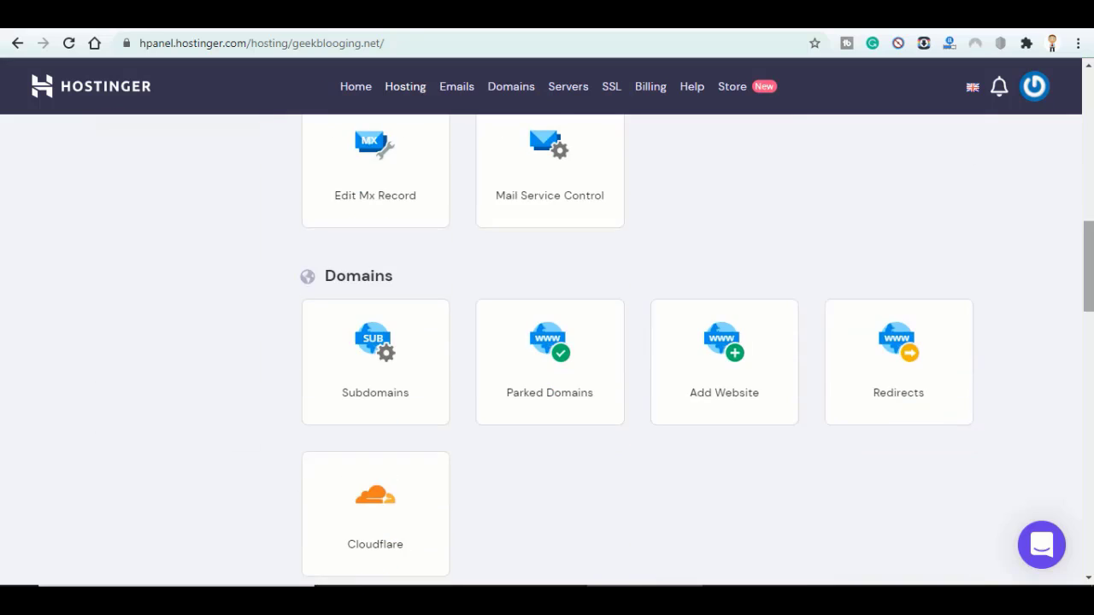
scroll(547, 342, "down", 3)
scroll(546, 341, "down", 1)
scroll(547, 341, "down", 1)
scroll(547, 342, "down", 3)
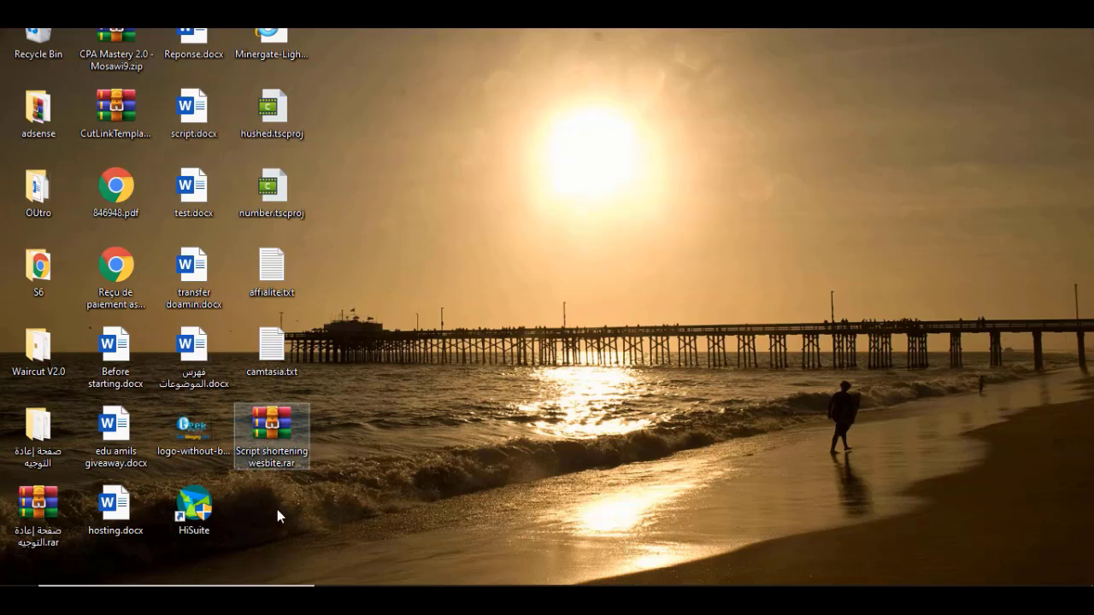
Extract the rar to 'Script shortening website\' and 7-Zip it into 'Script shortening website.zip'
double_click(287, 432)
right_click(295, 423)
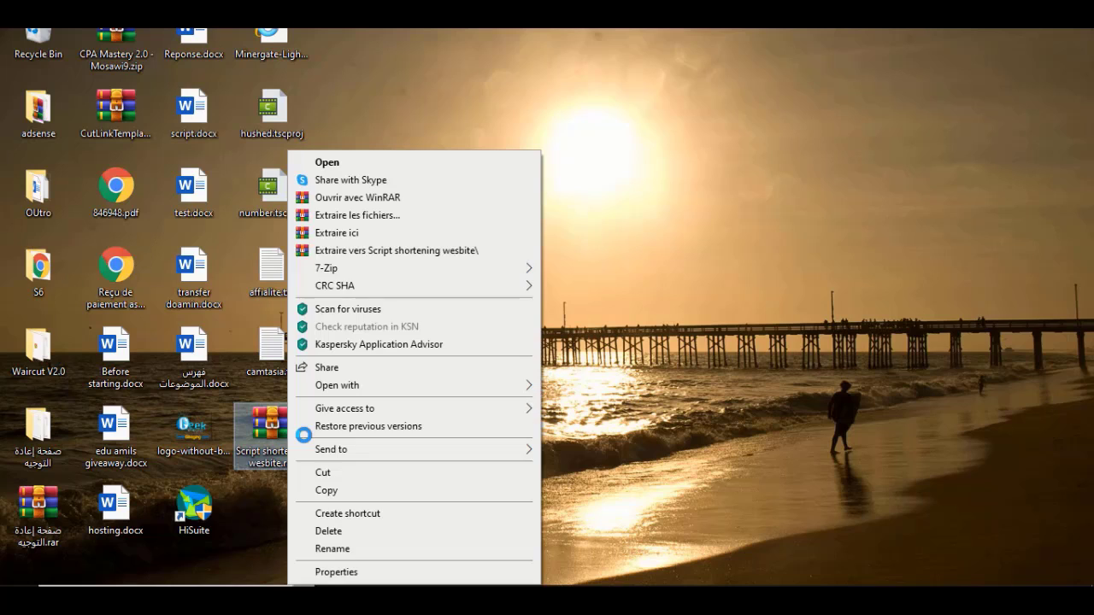
left_click(342, 232)
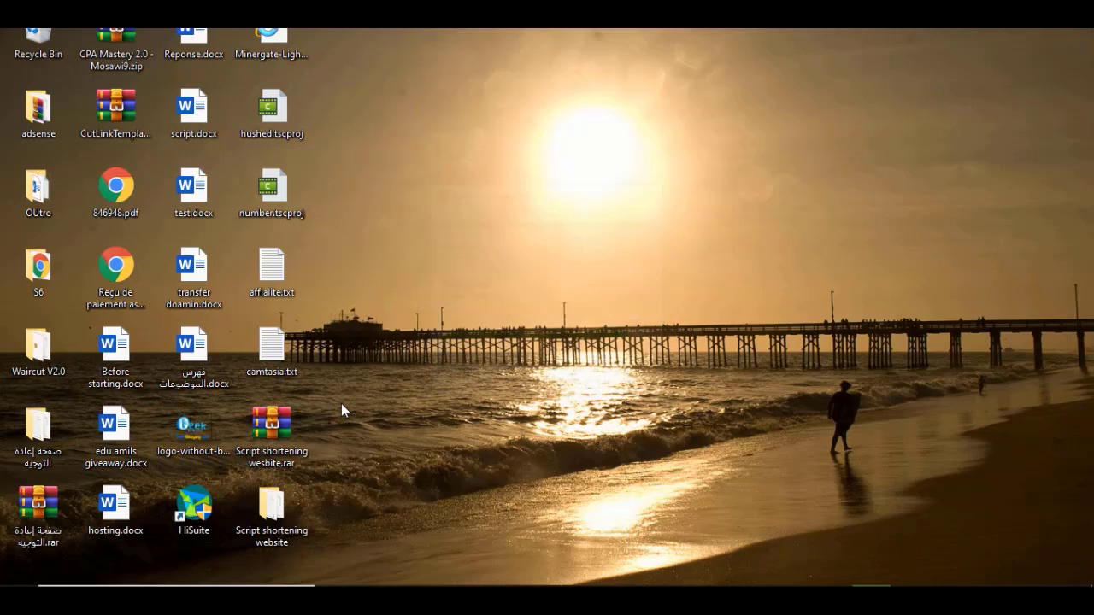
left_click(287, 510)
right_click(287, 510)
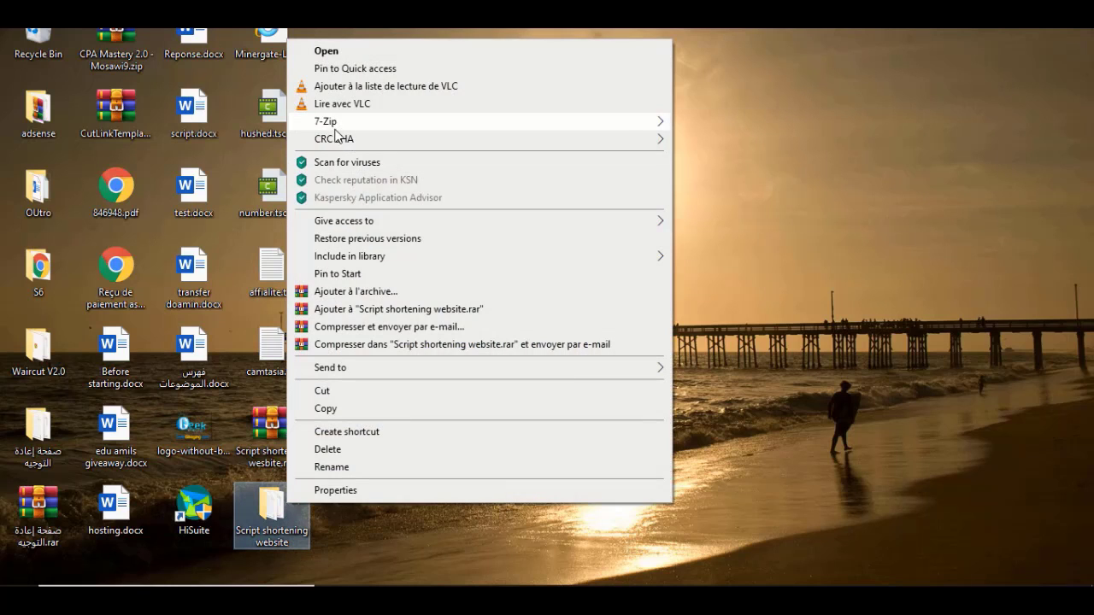
mouse_move(326, 122)
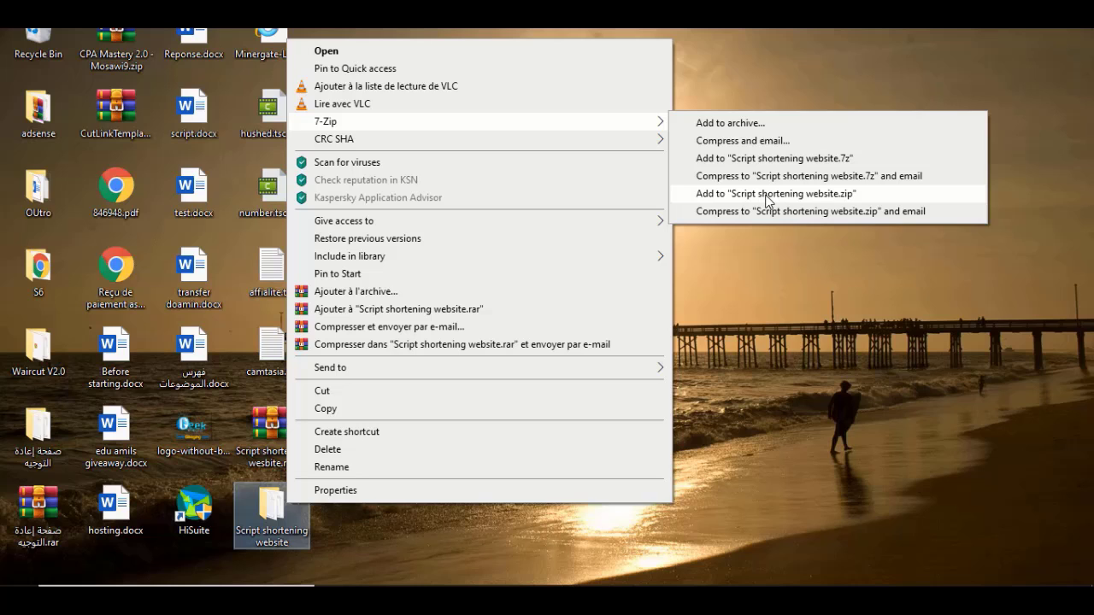
left_click(848, 200)
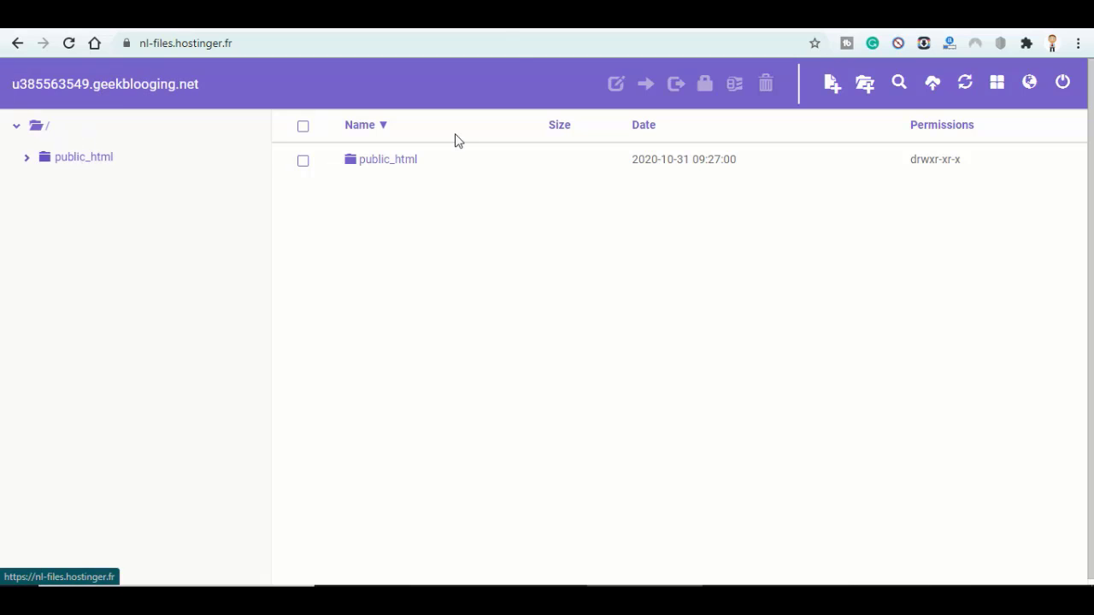
Select all 22 WordPress items in public_html and delete them
left_click(58, 160)
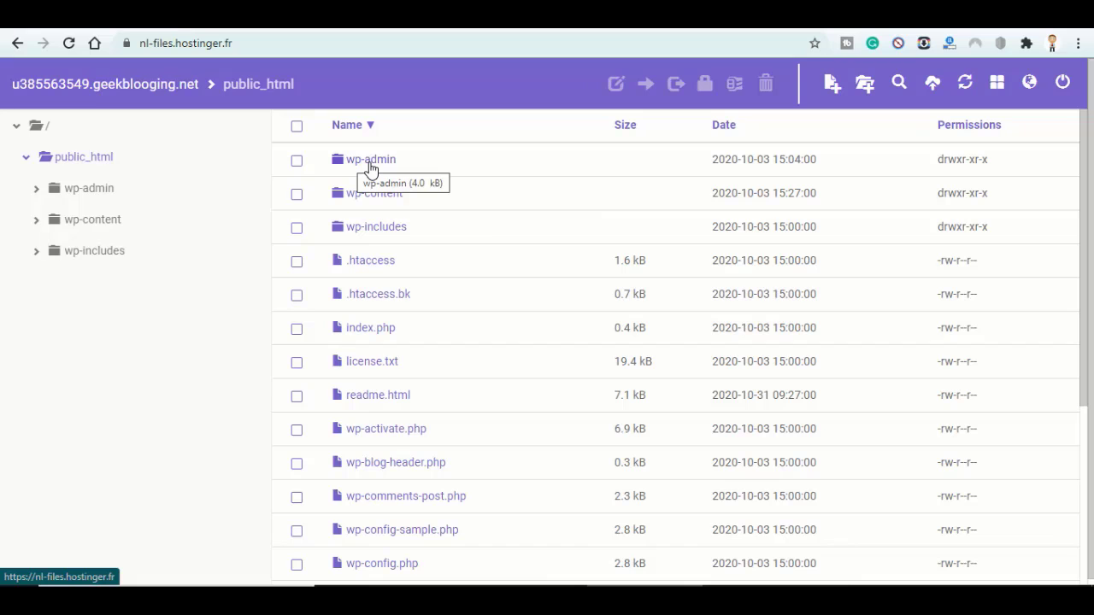
mouse_move(1079, 278)
left_mouse_down()
mouse_move(1079, 536)
mouse_move(1082, 357)
left_mouse_up()
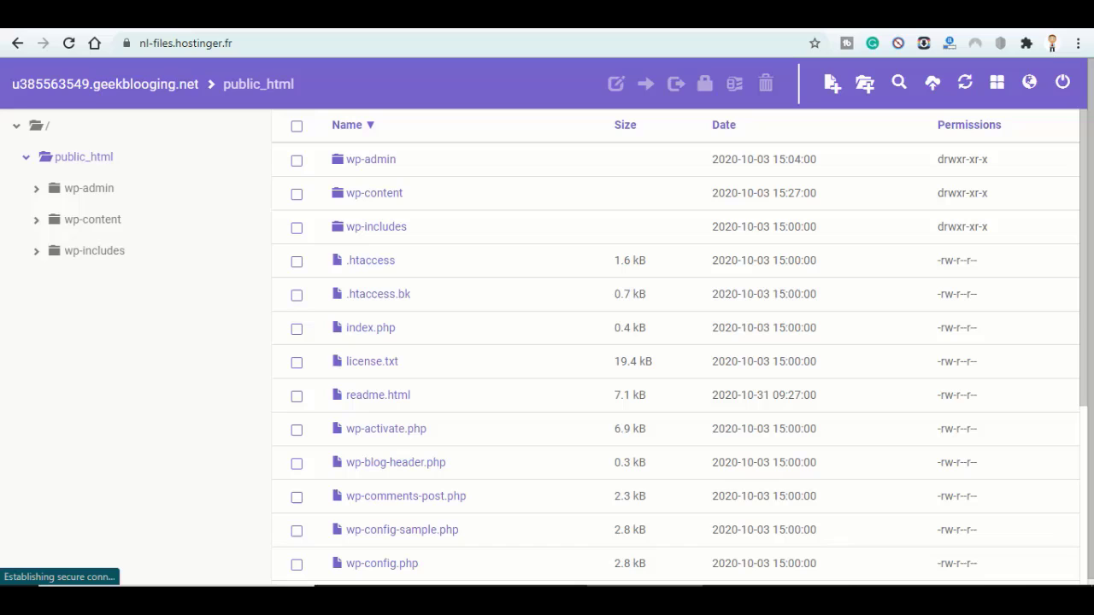
left_click(296, 126)
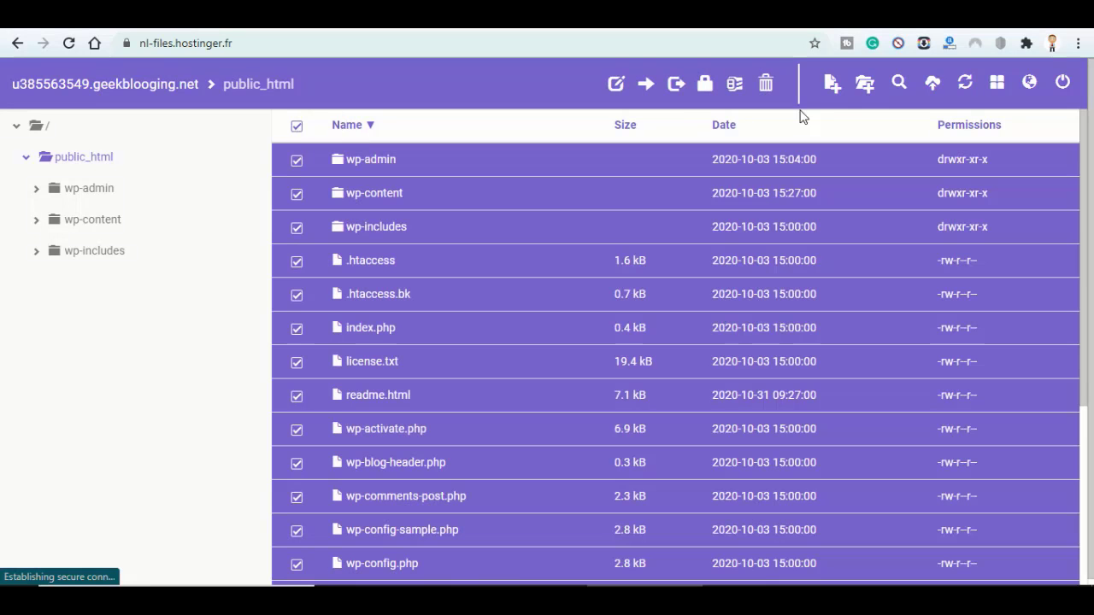
left_click(766, 84)
left_click(740, 200)
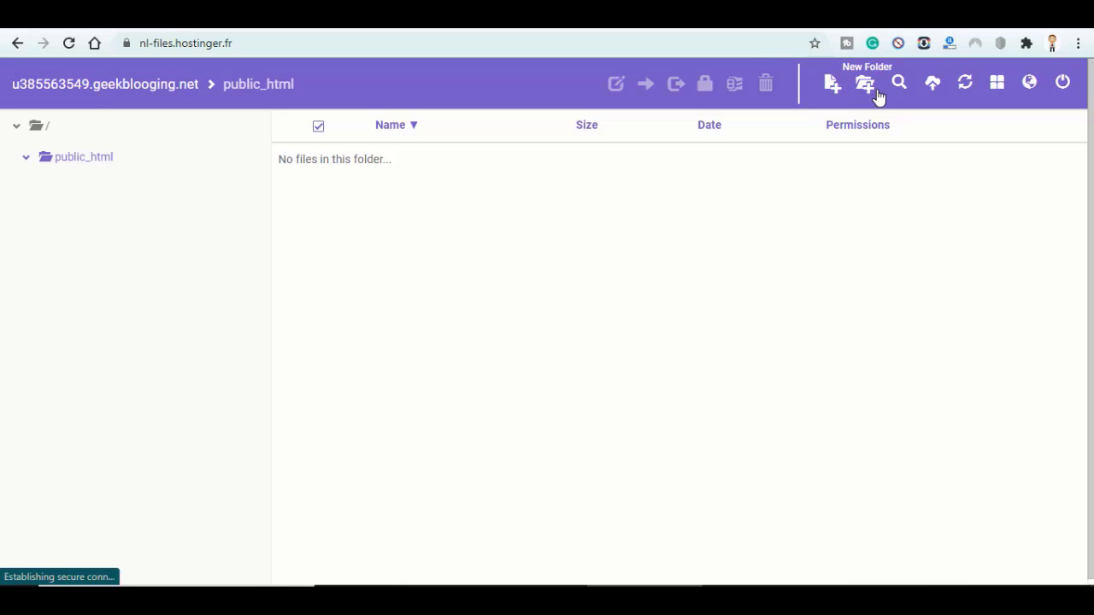
Upload Script shortening website.zip to public_html, extract it there, and open the new folder
left_click(932, 86)
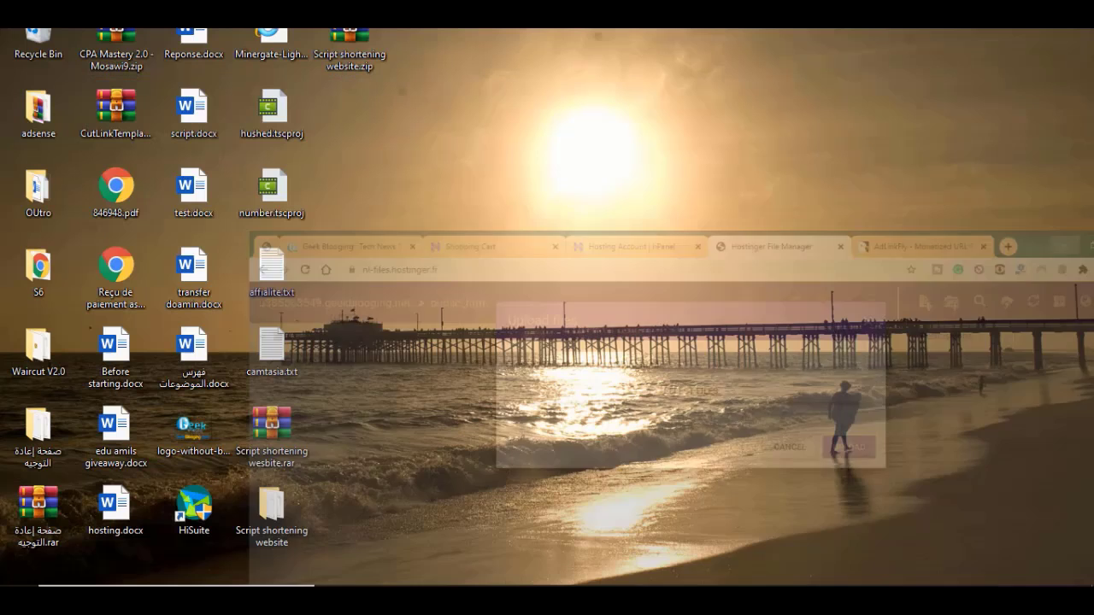
mouse_move(350, 47)
left_mouse_down()
mouse_move(628, 581)
mouse_move(576, 198)
left_mouse_up()
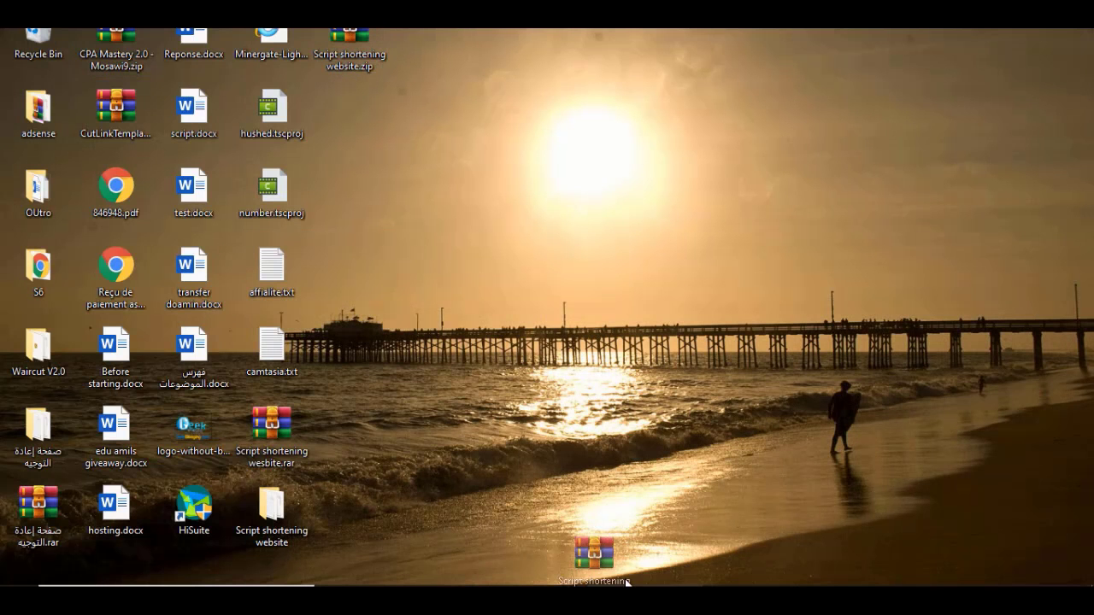
left_click(740, 339)
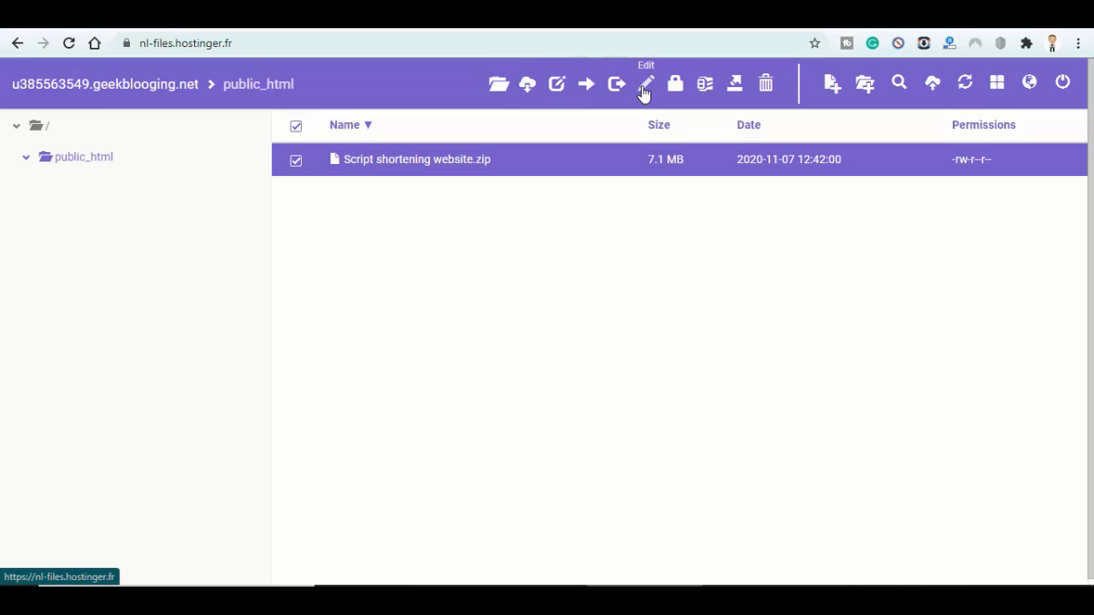
left_click(734, 91)
left_click(744, 260)
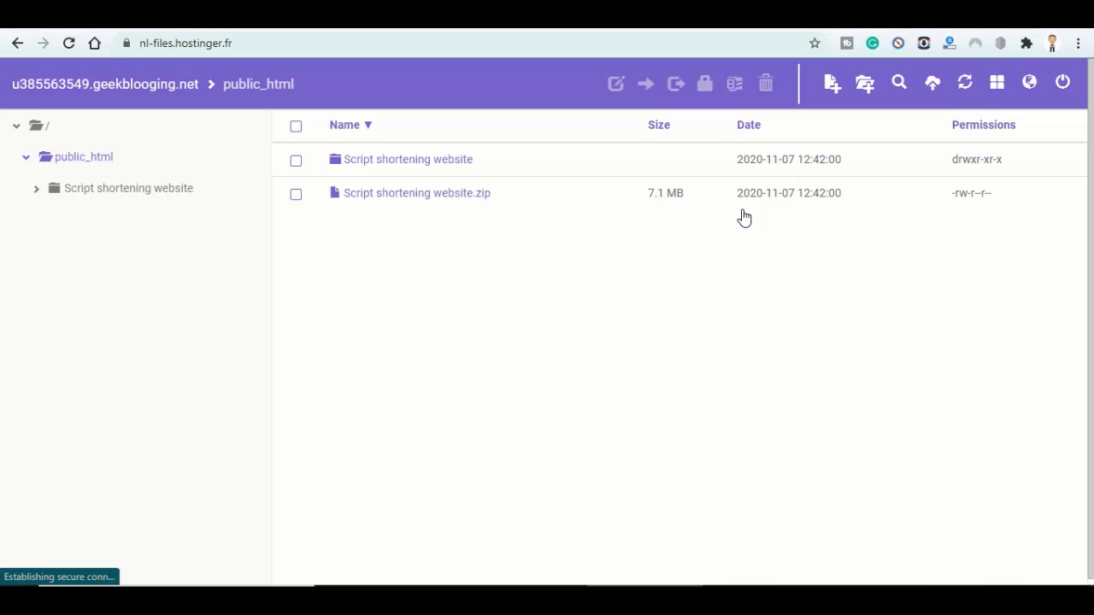
left_click(393, 161)
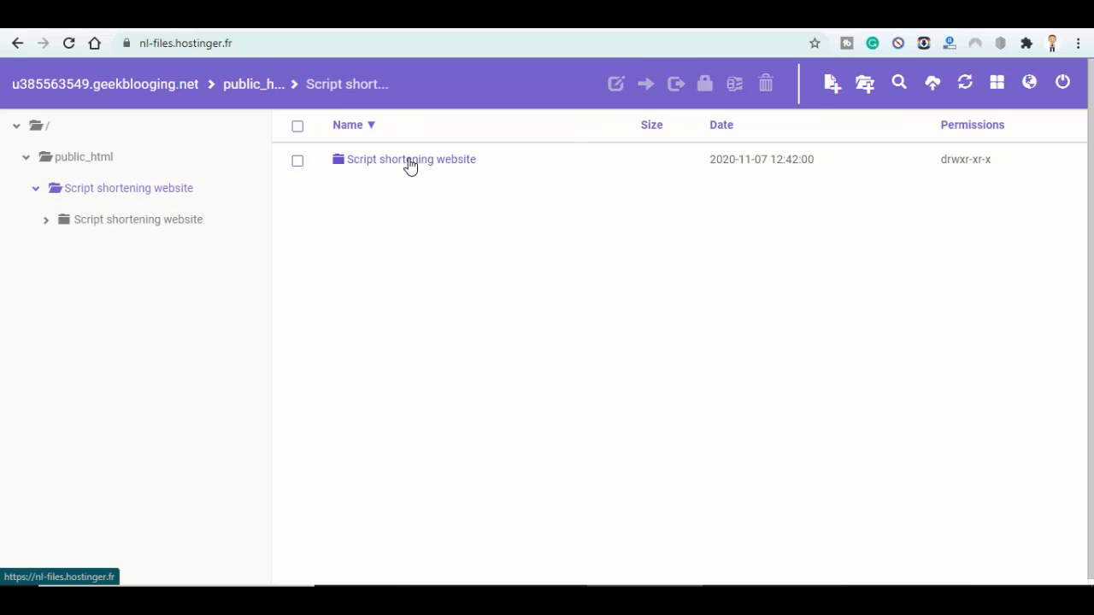
Move all 13 items from the nested Script shortening website folder into public_html
left_click(407, 166)
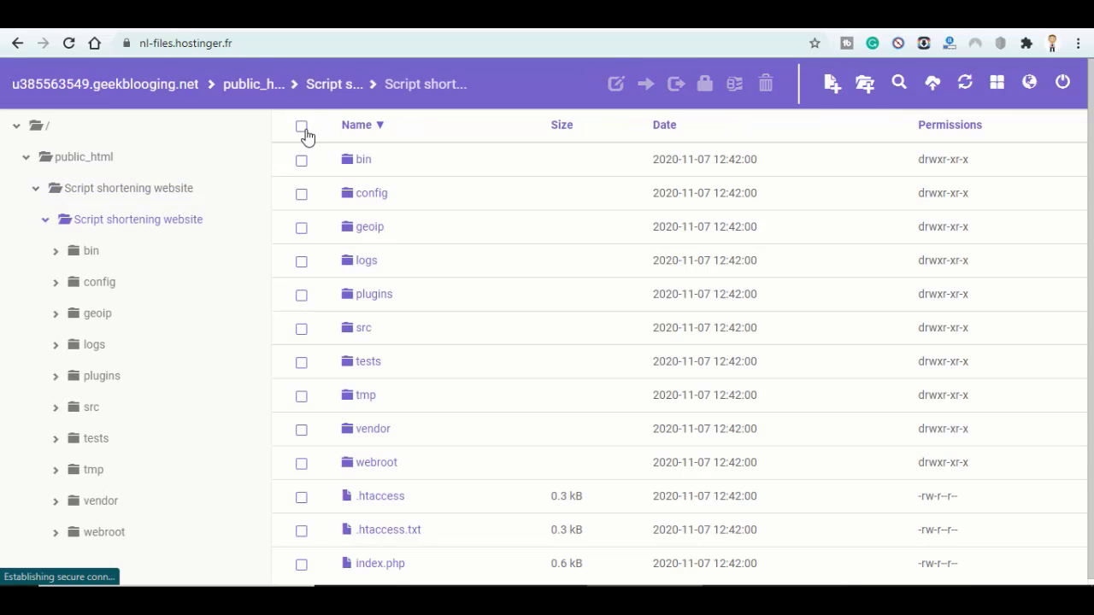
left_click(302, 126)
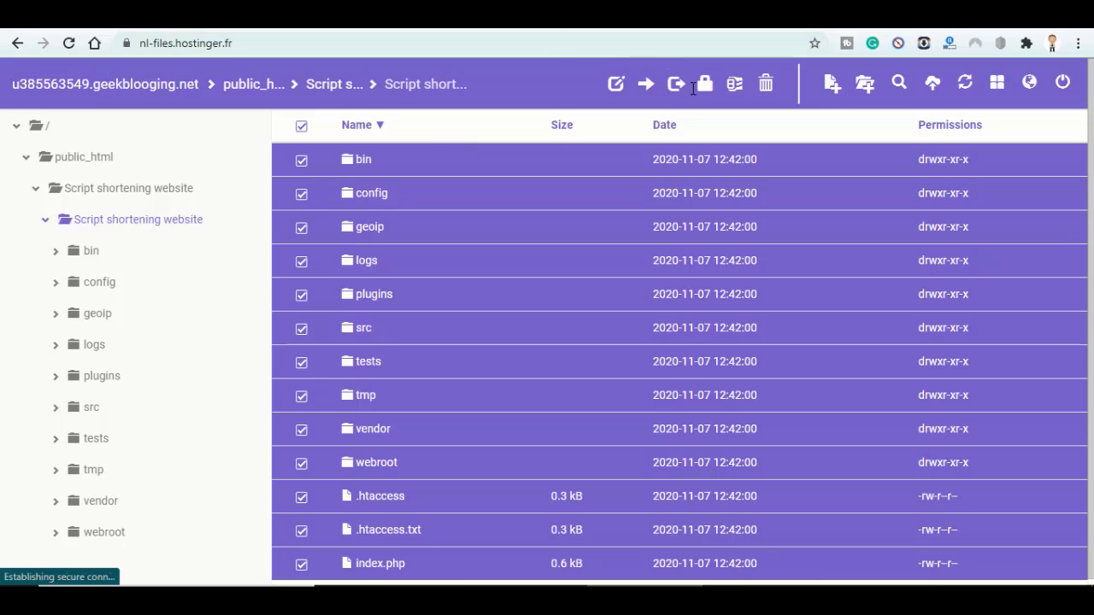
left_click(647, 86)
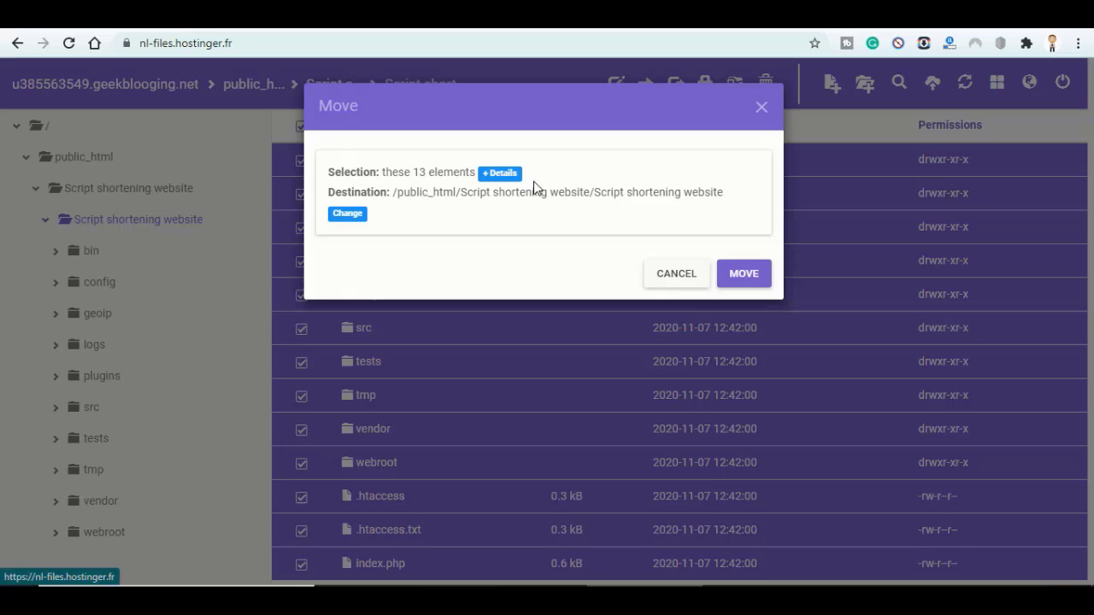
left_click(348, 214)
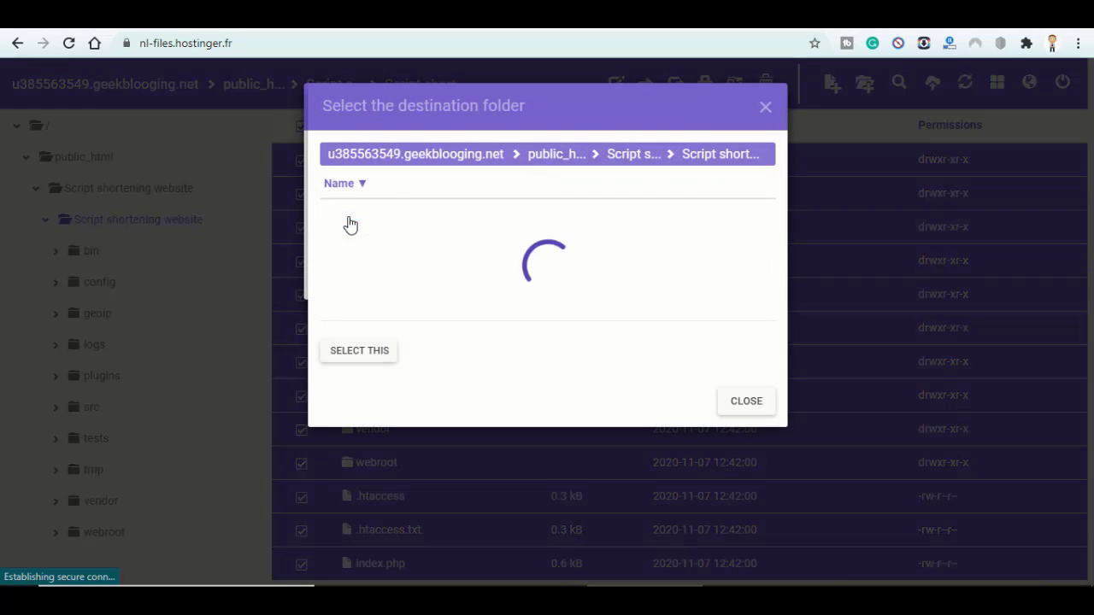
left_click(541, 160)
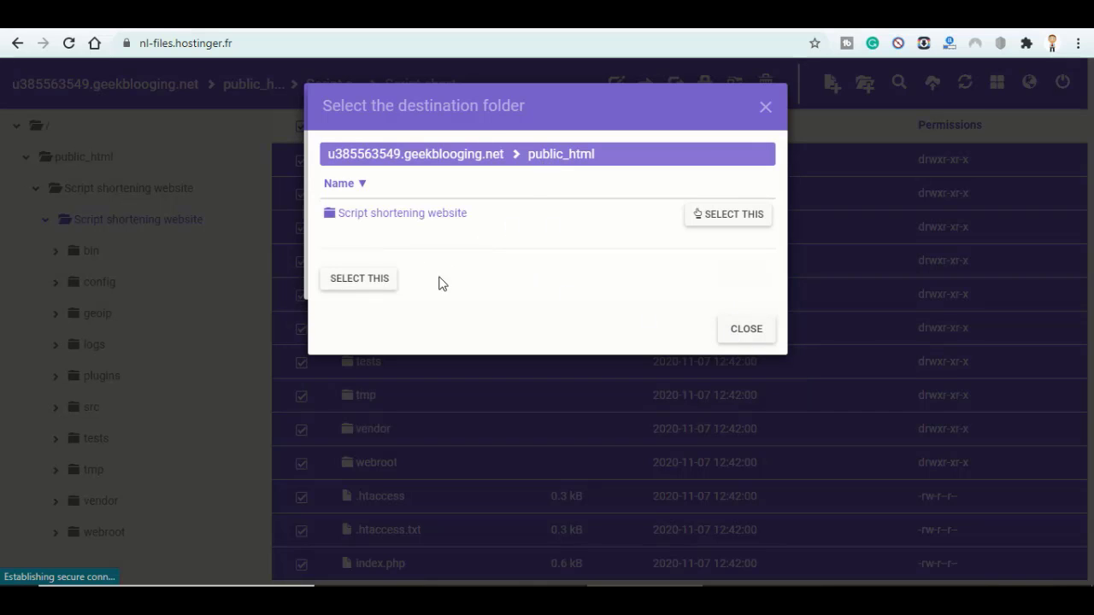
left_click(359, 284)
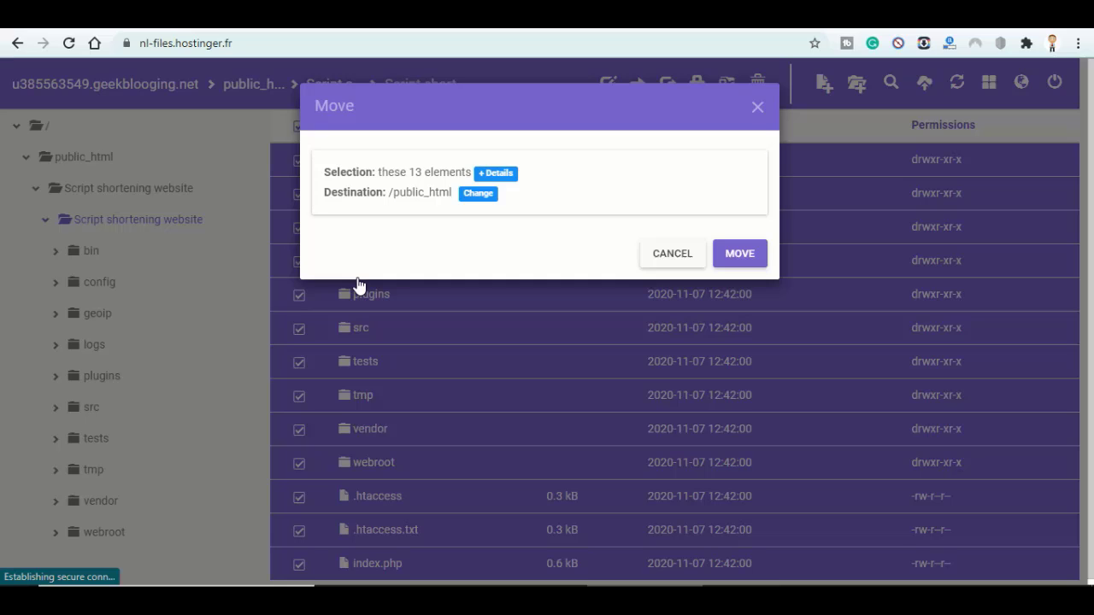
left_click(740, 253)
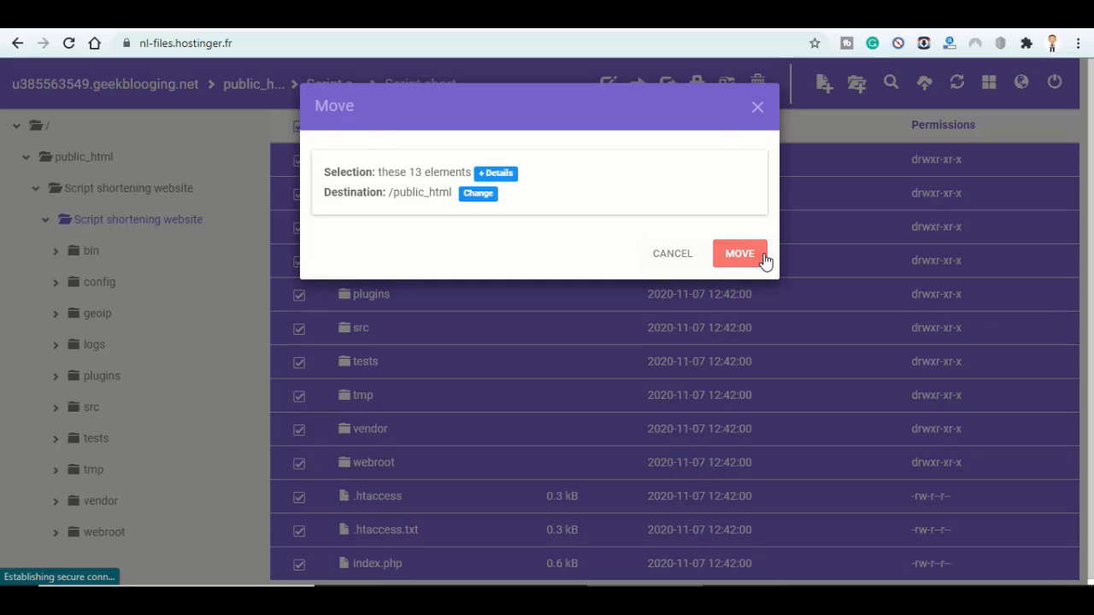
Delete the Script shortening website zip and leftover folder from public_html
left_click(84, 161)
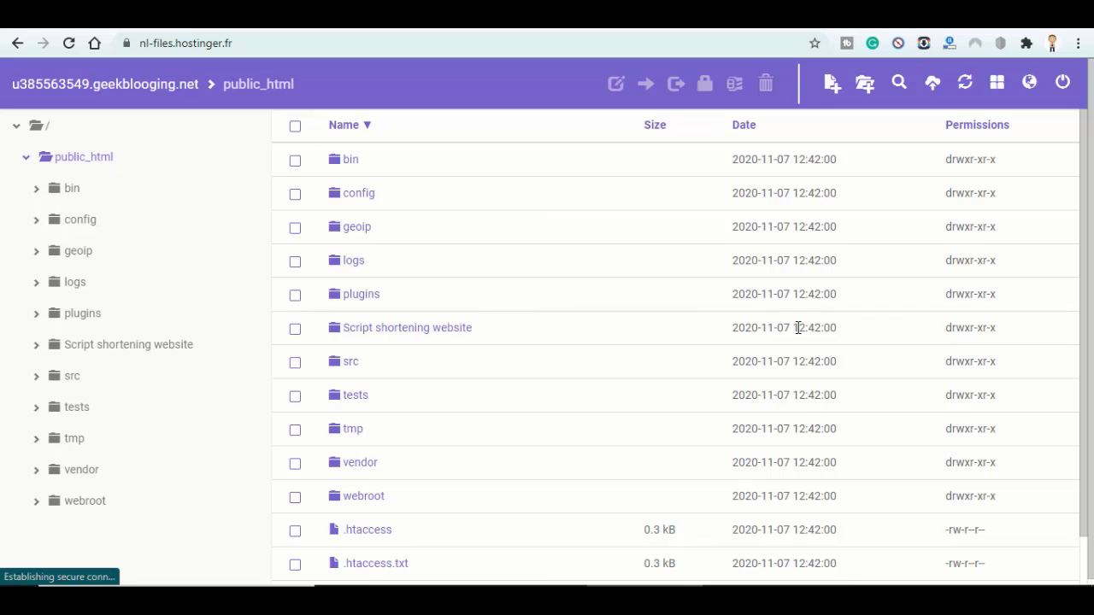
left_click_drag(1085, 313, 1091, 443)
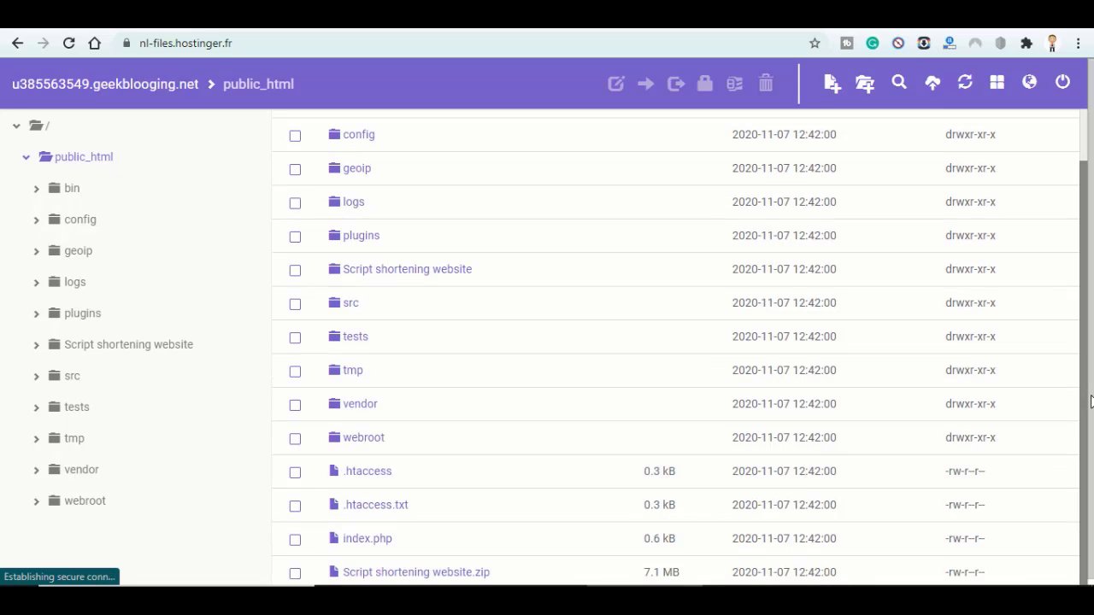
left_click(294, 573)
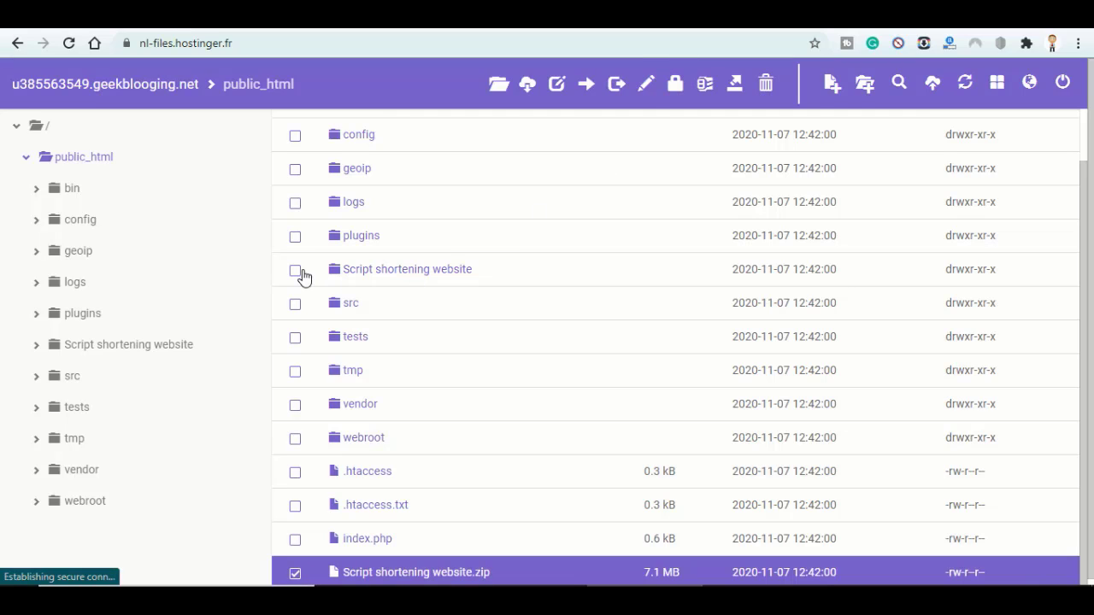
left_click(295, 271)
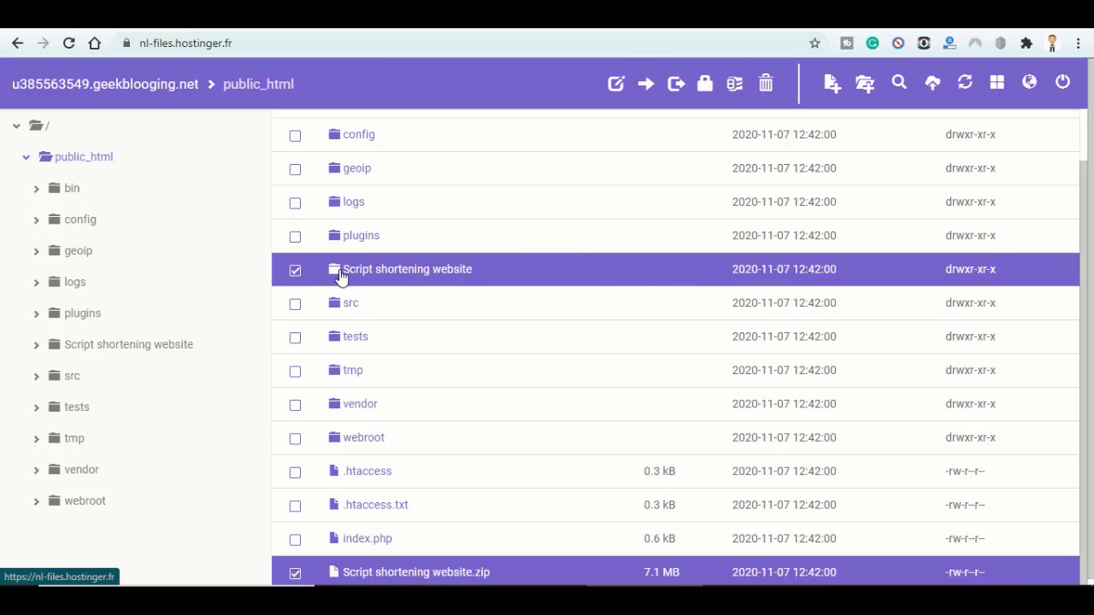
left_click(765, 85)
left_click(738, 203)
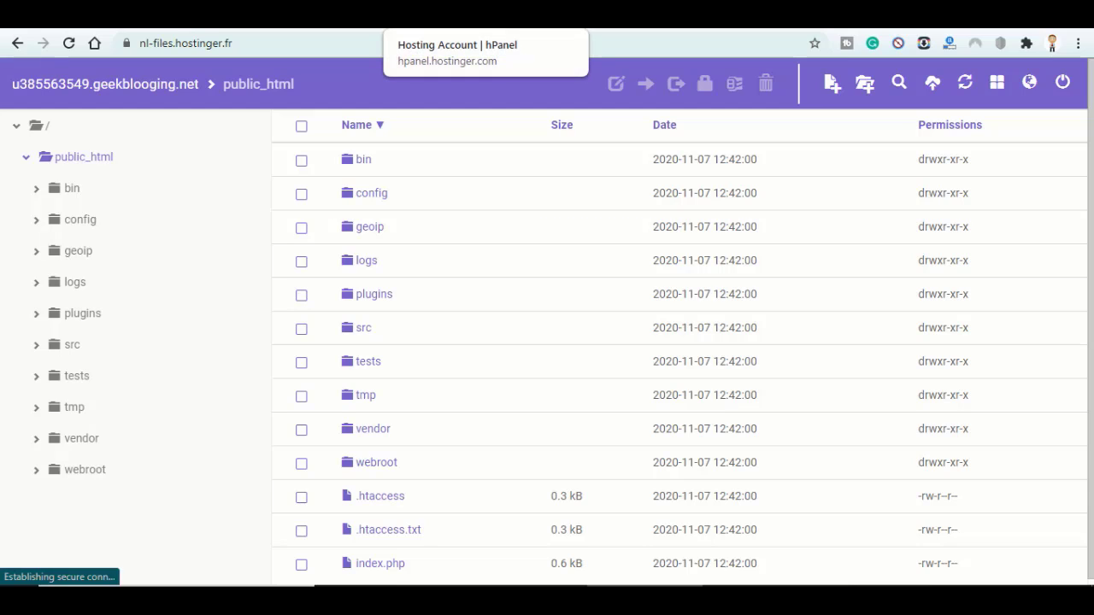
Go to the hPanel Databases section and open MySQL Databases
left_click(478, 15)
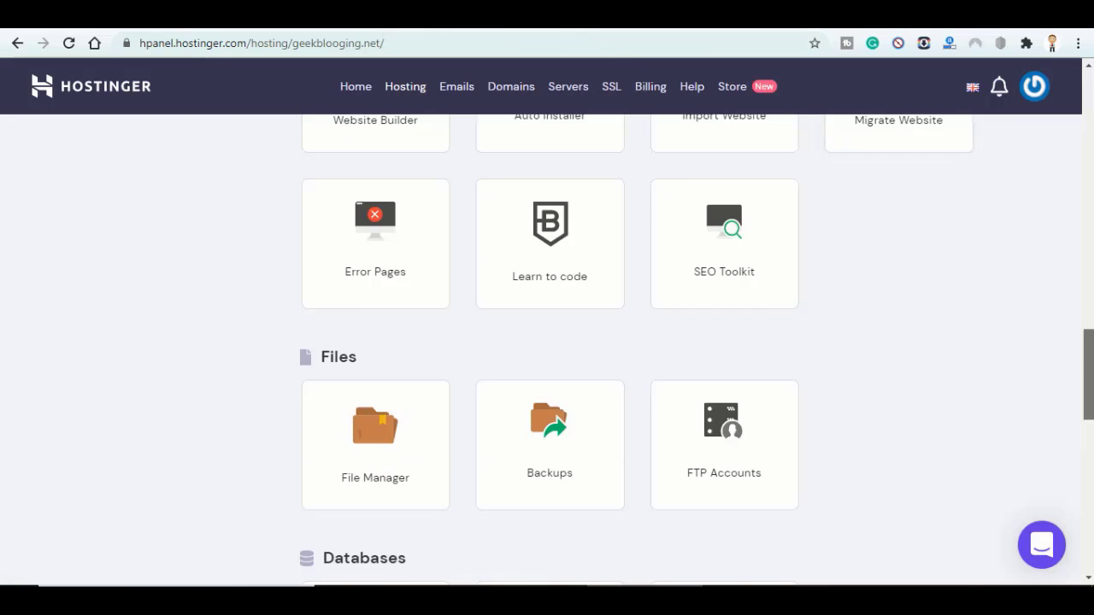
left_click_drag(1088, 376, 1089, 424)
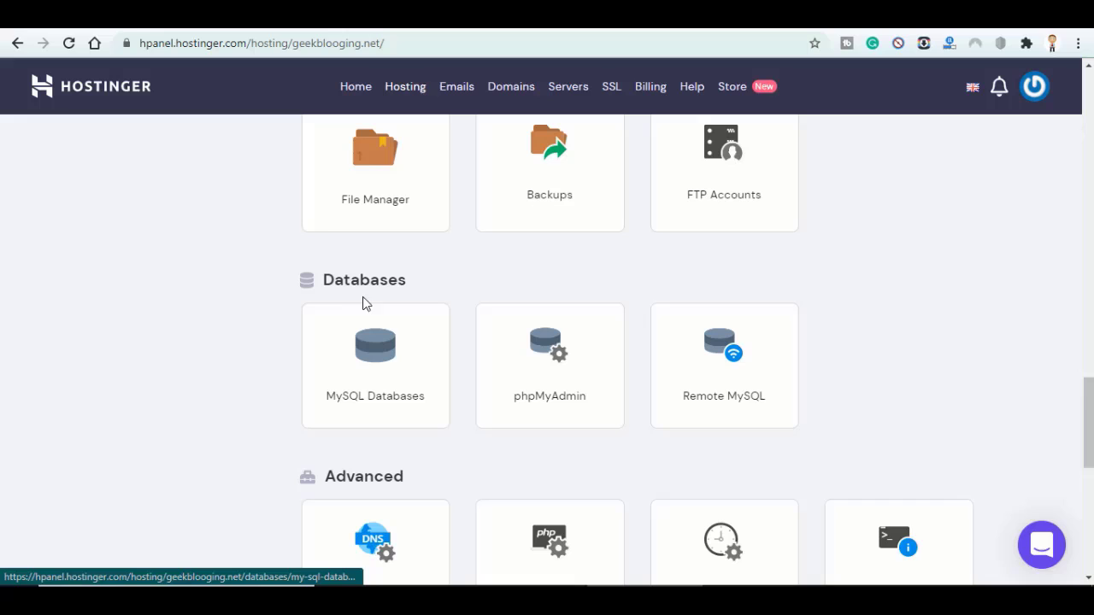
double_click(337, 283)
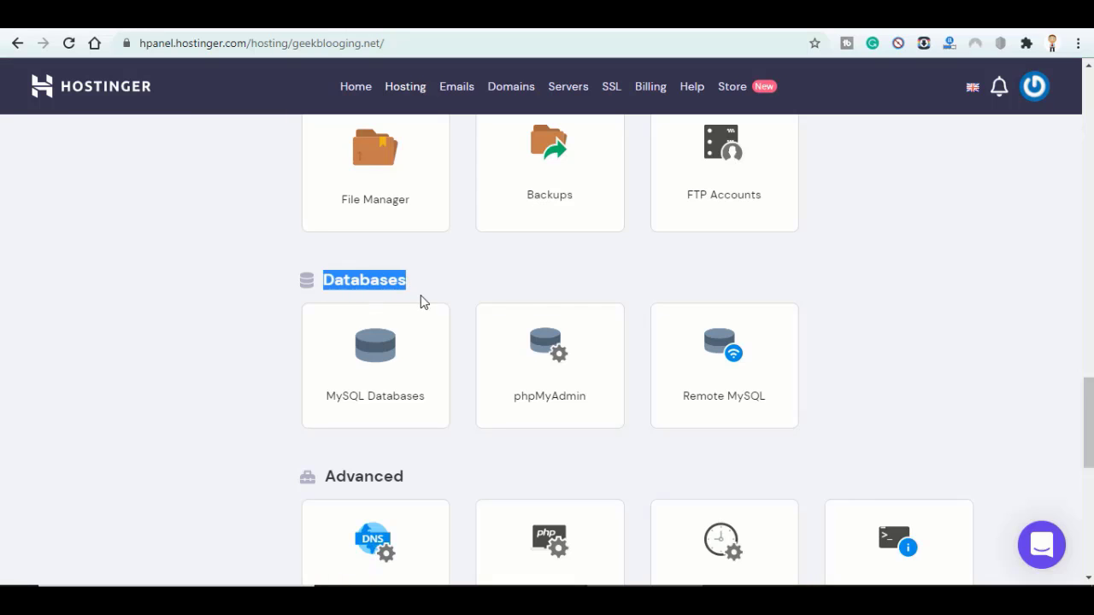
left_click(390, 353)
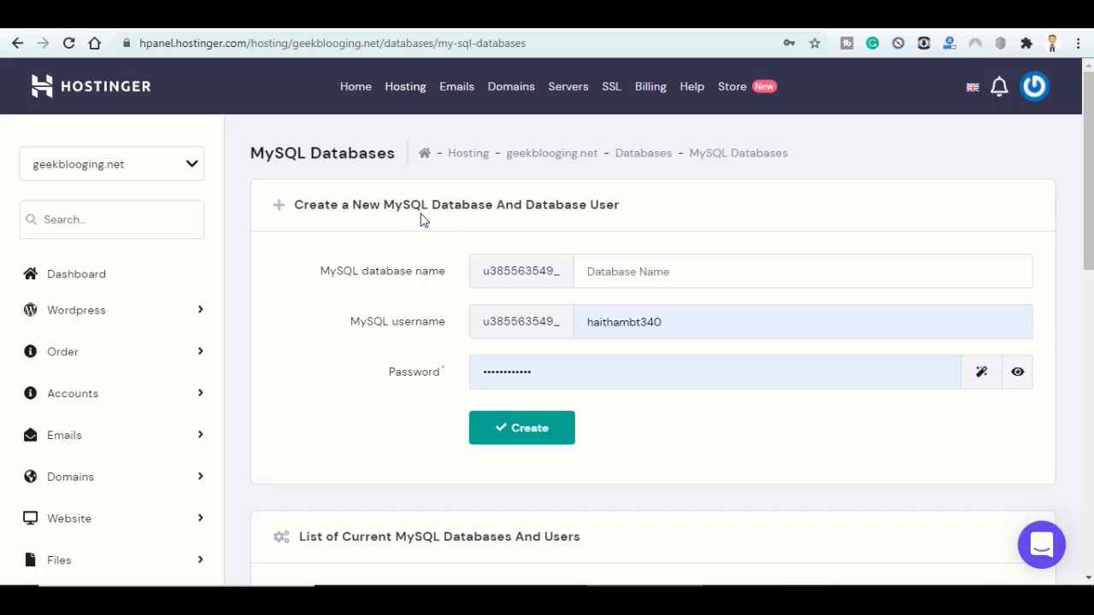
Create the Geekblogging database with its user and password, then load the site's /install page
left_click(695, 274)
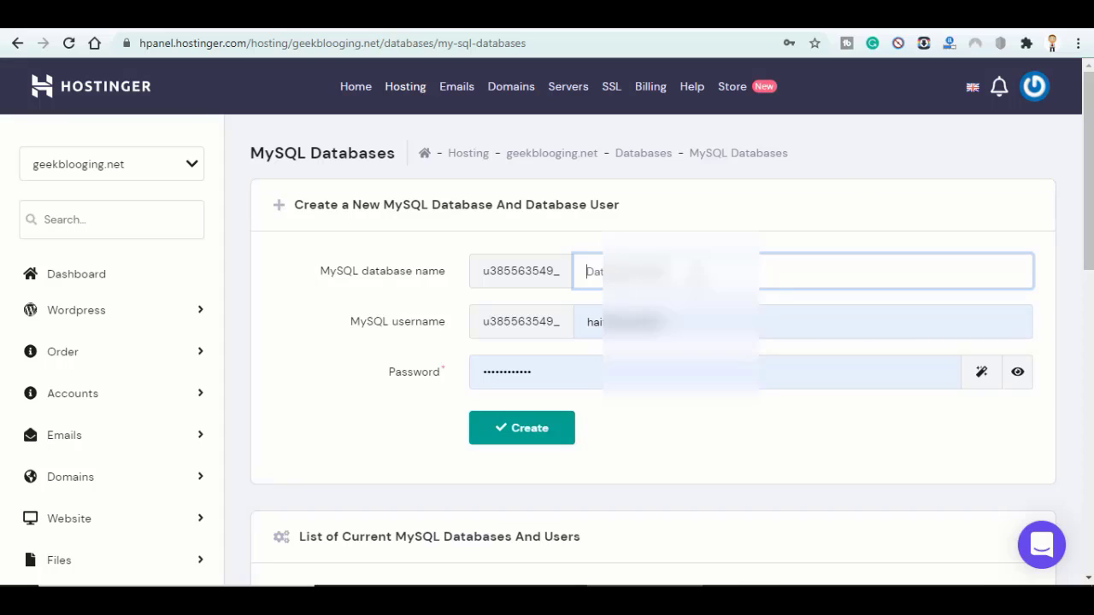
left_click(675, 321)
left_click(541, 371)
left_click(542, 427)
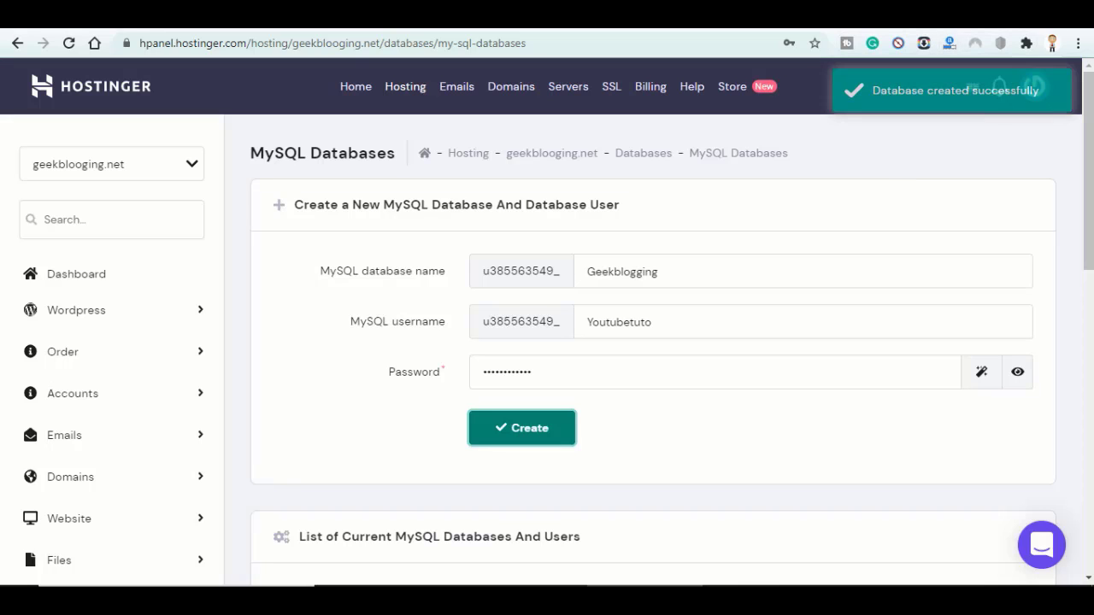
left_click_drag(293, 43, 381, 43)
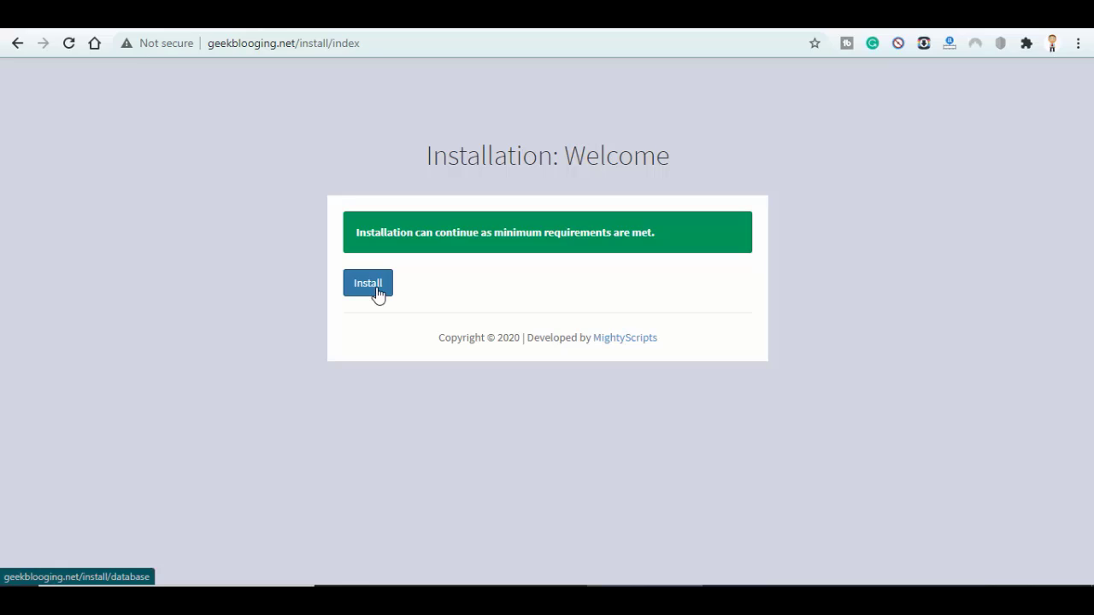
Start the AdLinkFly installation and open page 2 of hPanel's database list
left_click(376, 292)
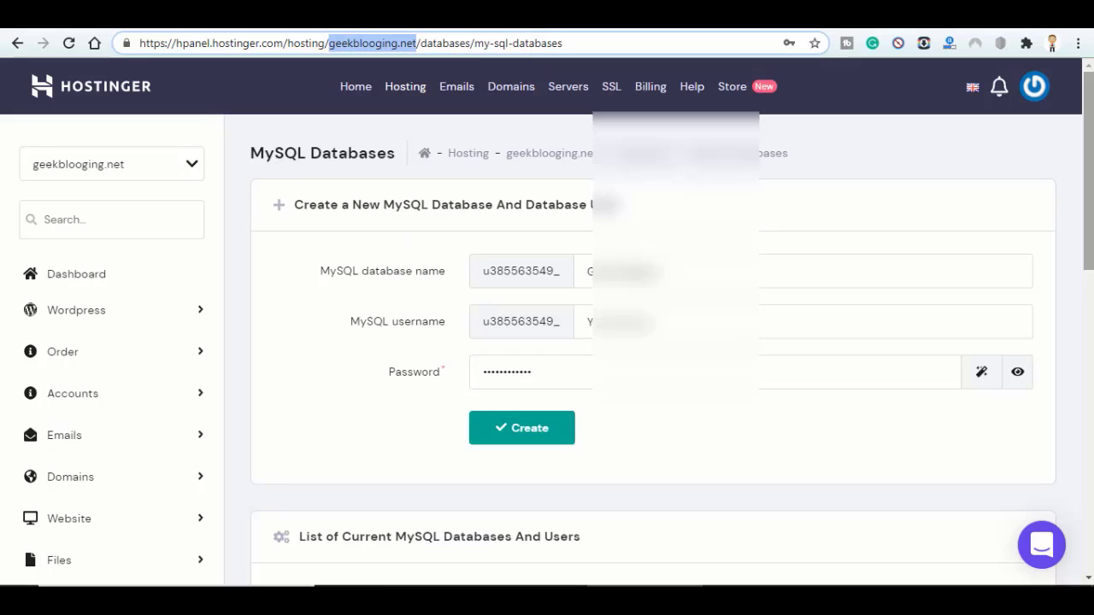
scroll(547, 342, "down", 1)
scroll(547, 342, "down", 1)
scroll(547, 342, "down", 2)
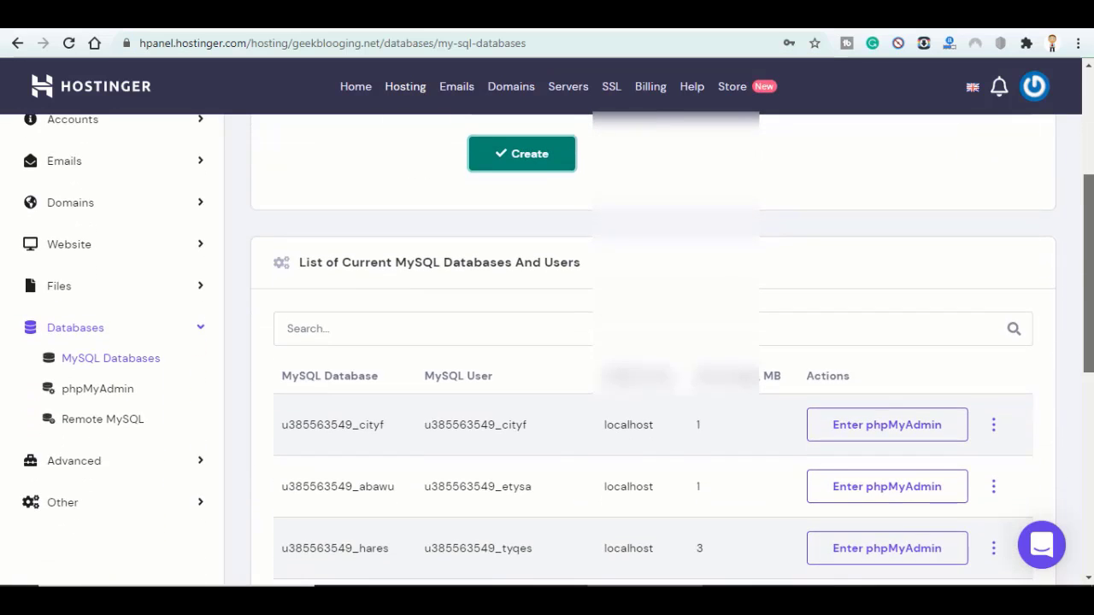
scroll(547, 342, "down", 1)
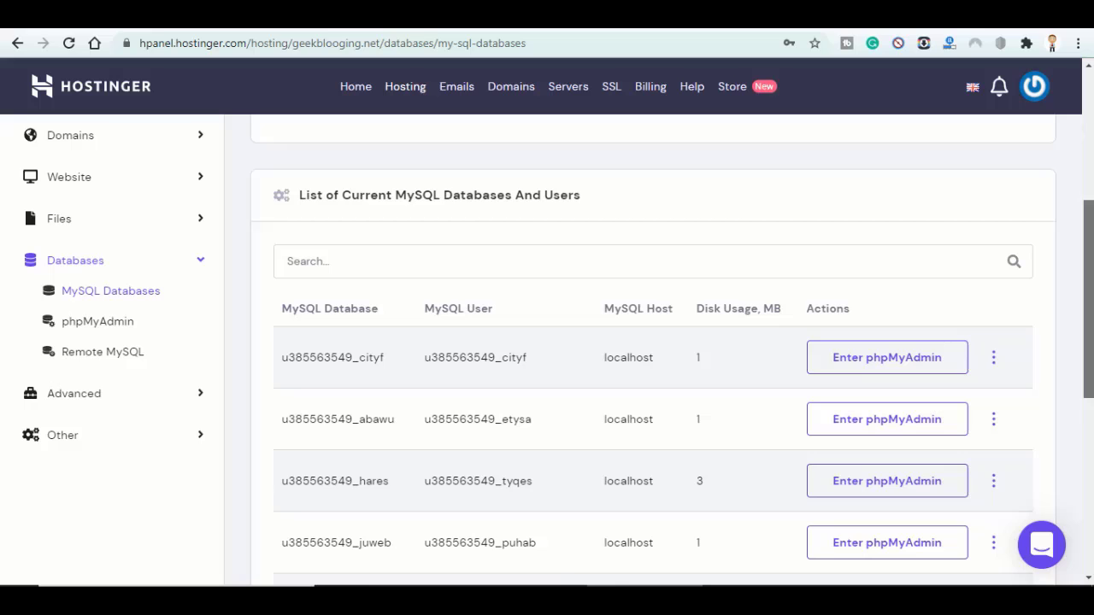
scroll(547, 342, "down", 1)
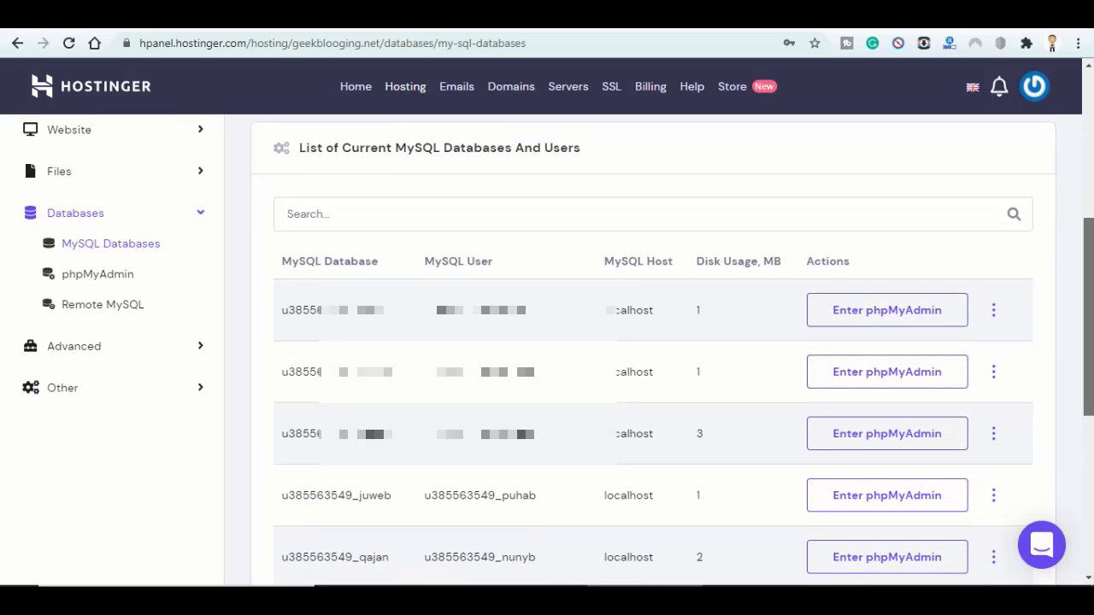
scroll(547, 342, "down", 1)
scroll(649, 342, "down", 2)
scroll(649, 341, "down", 1)
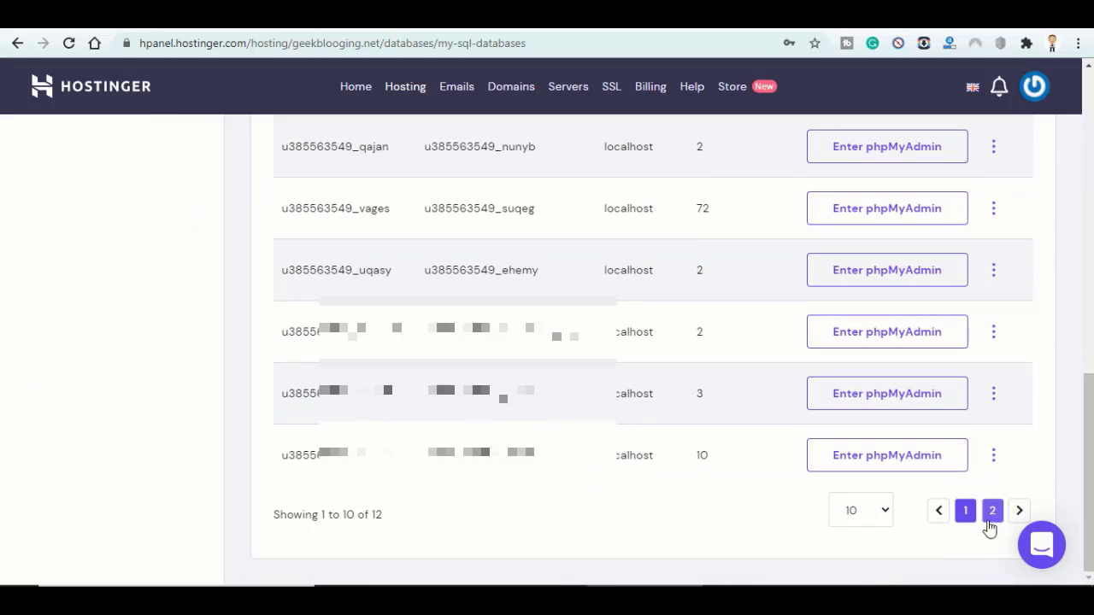
left_click(991, 512)
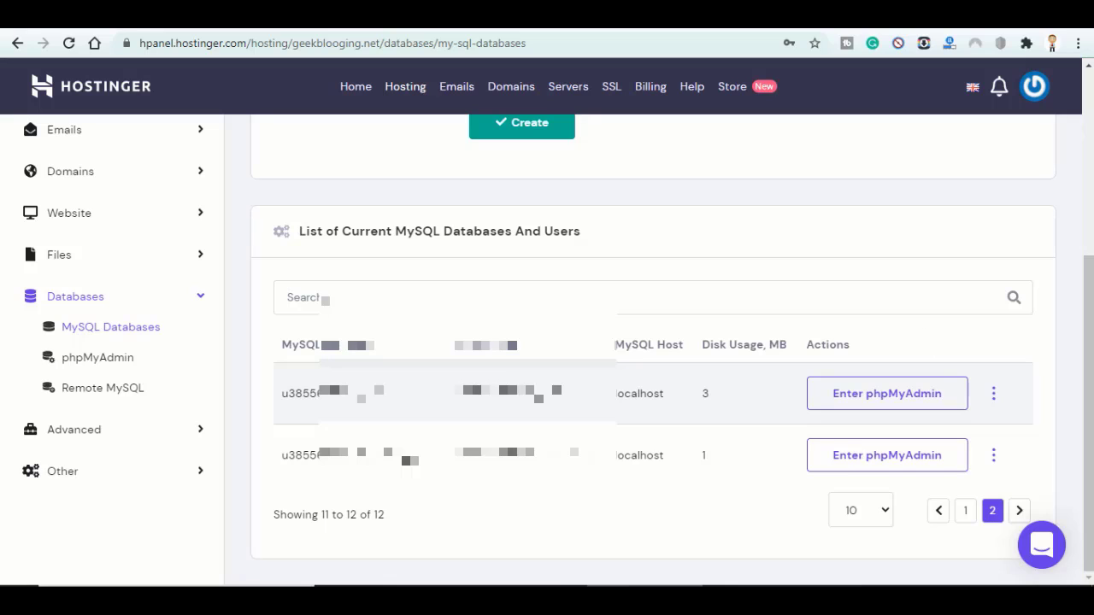
Copy the new database's full name from hPanel for the installer's database field
left_click_drag(455, 461, 611, 461)
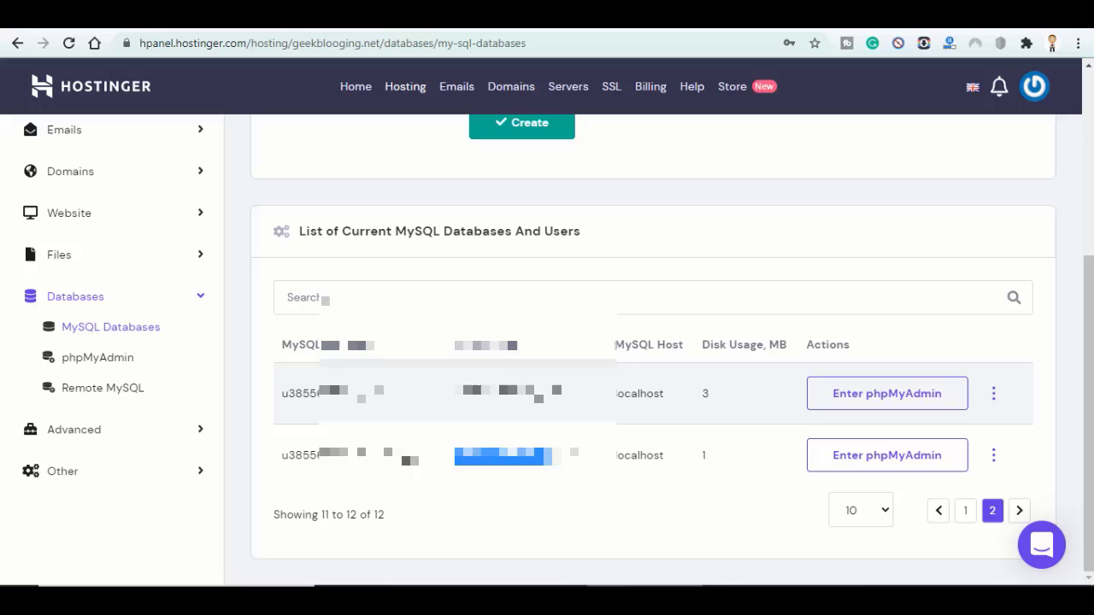
left_click_drag(280, 459, 437, 459)
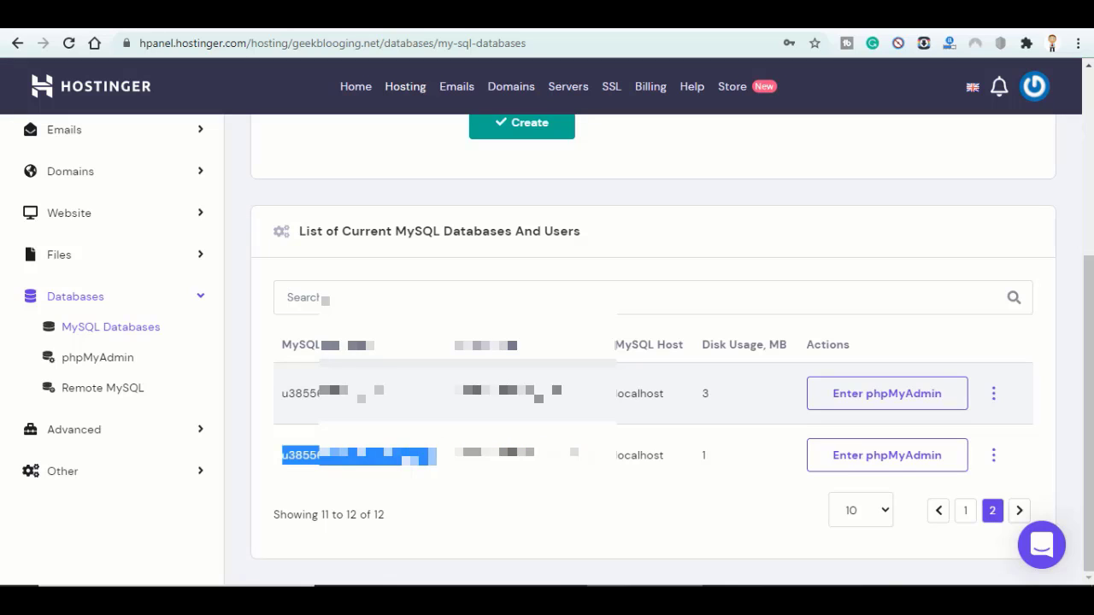
key("ctrl+Tab")
left_click(406, 417)
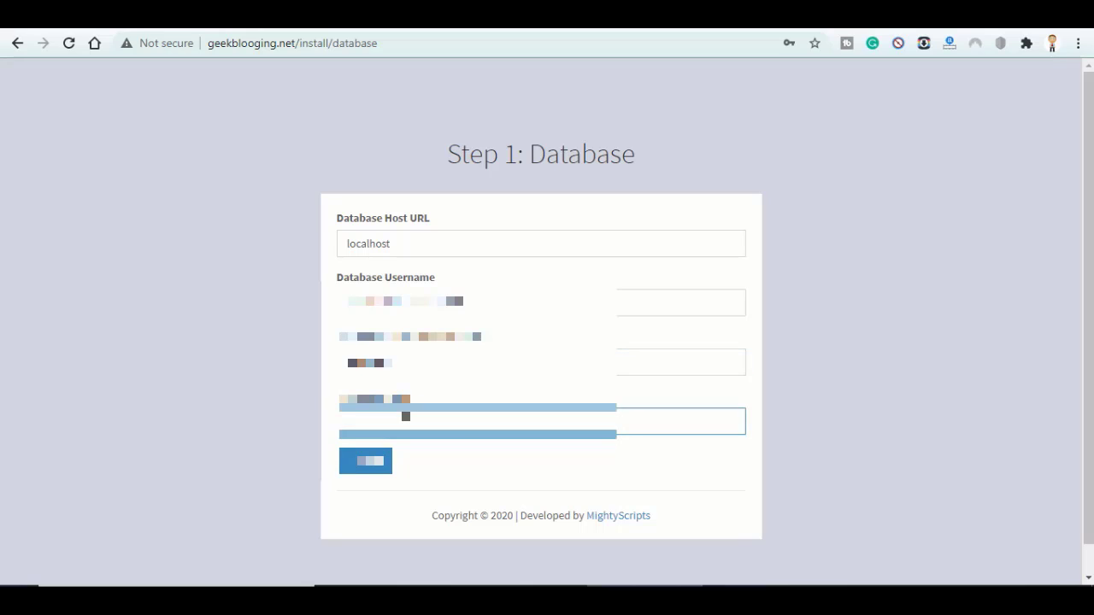
Paste the database name, submit the Step 1 connection details, and build the database tables
key("ctrl+v")
left_click(378, 469)
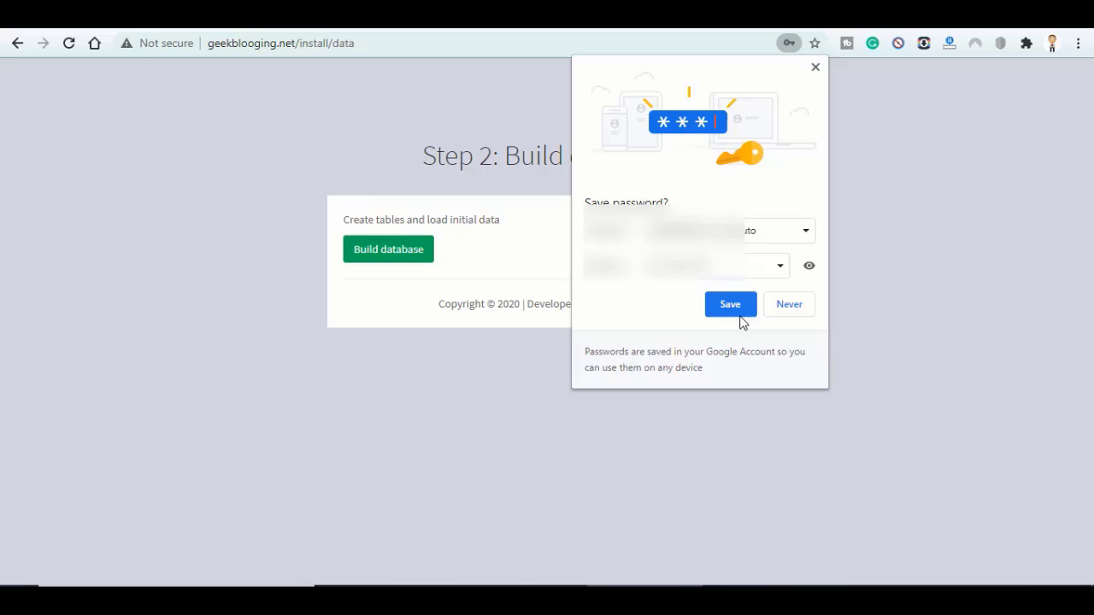
left_click(736, 313)
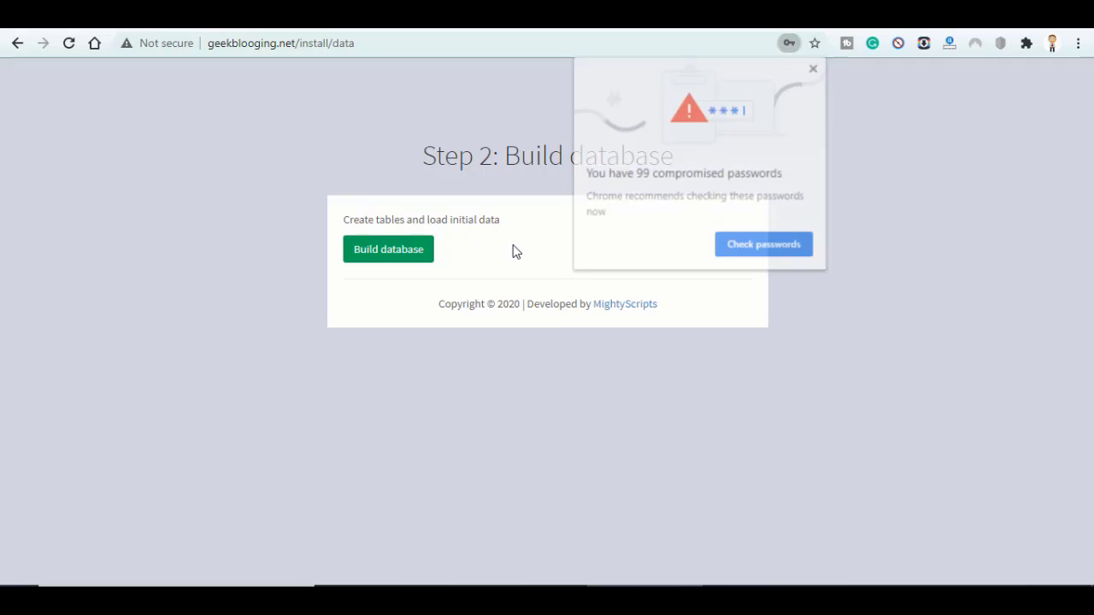
left_click(815, 68)
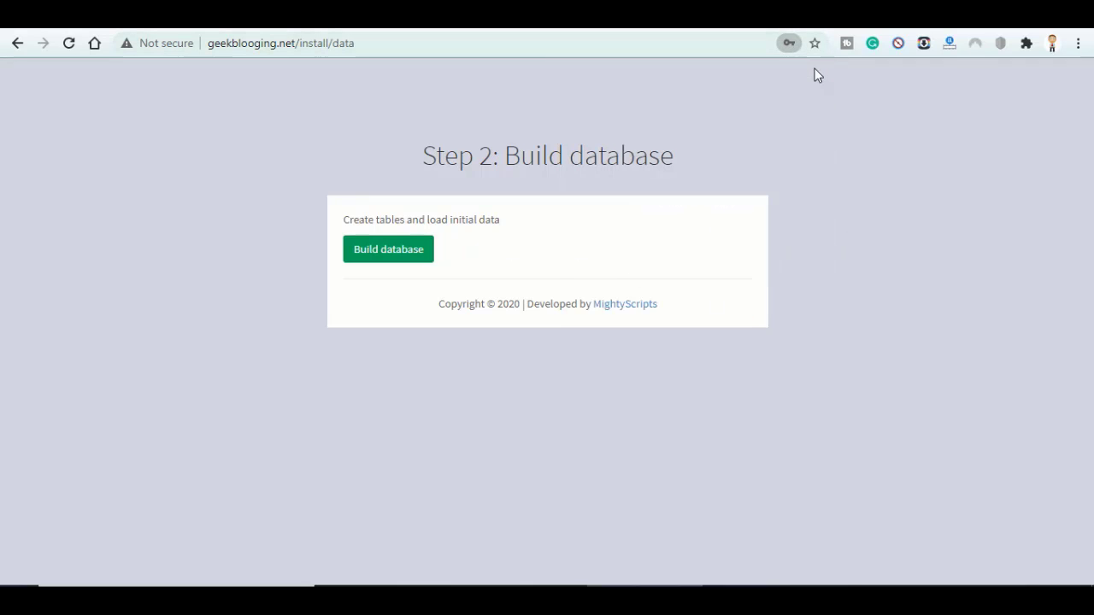
left_click(394, 260)
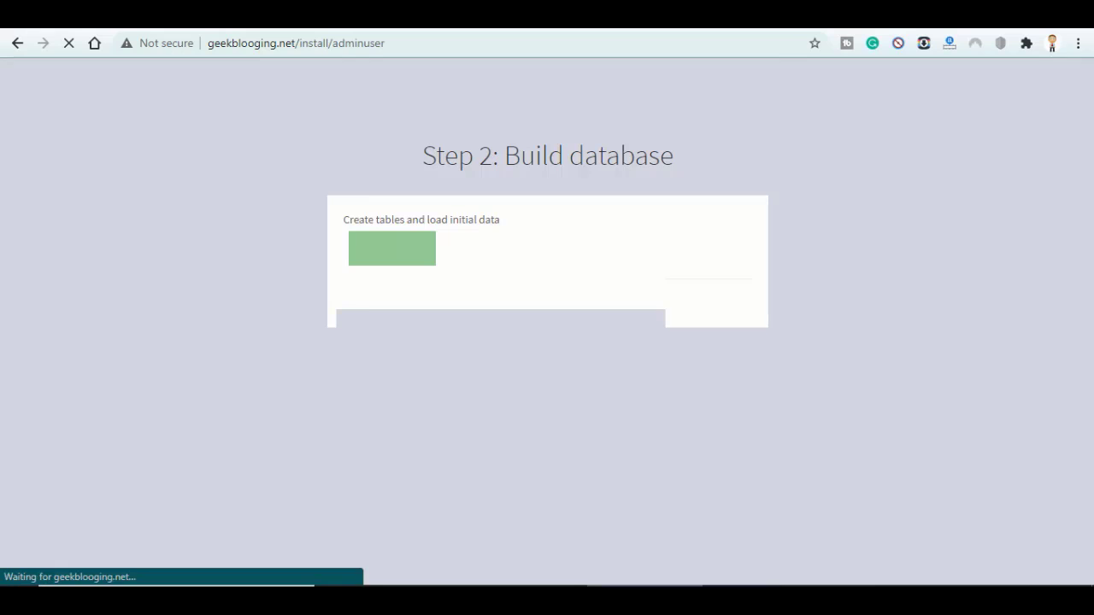
Create the admin user with the saved email and a password, and reach the sign-in page
key("Down")
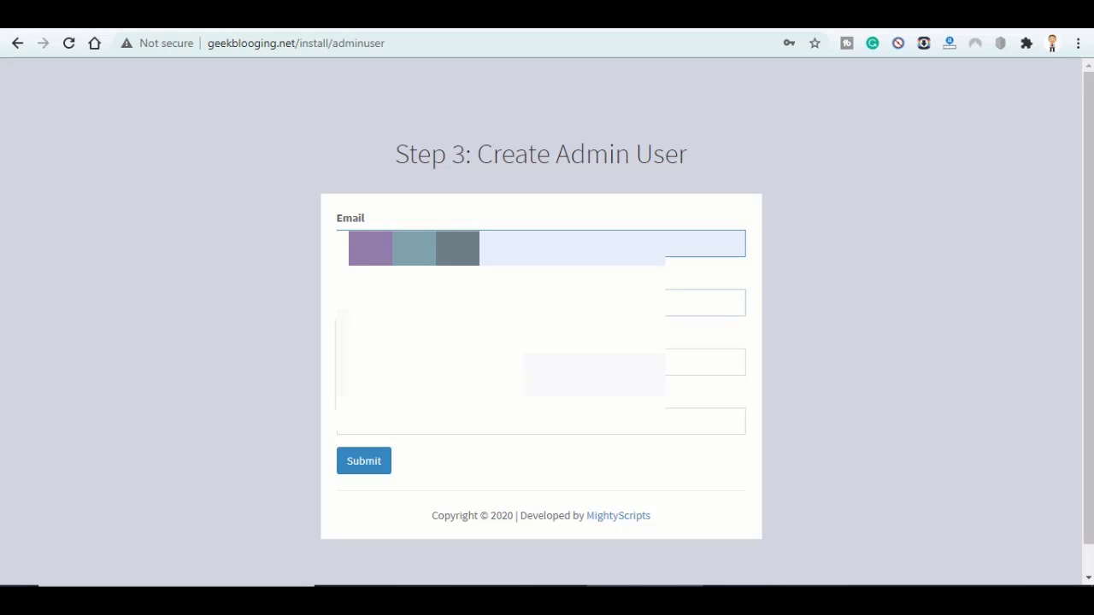
key("Tab")
left_click(376, 462)
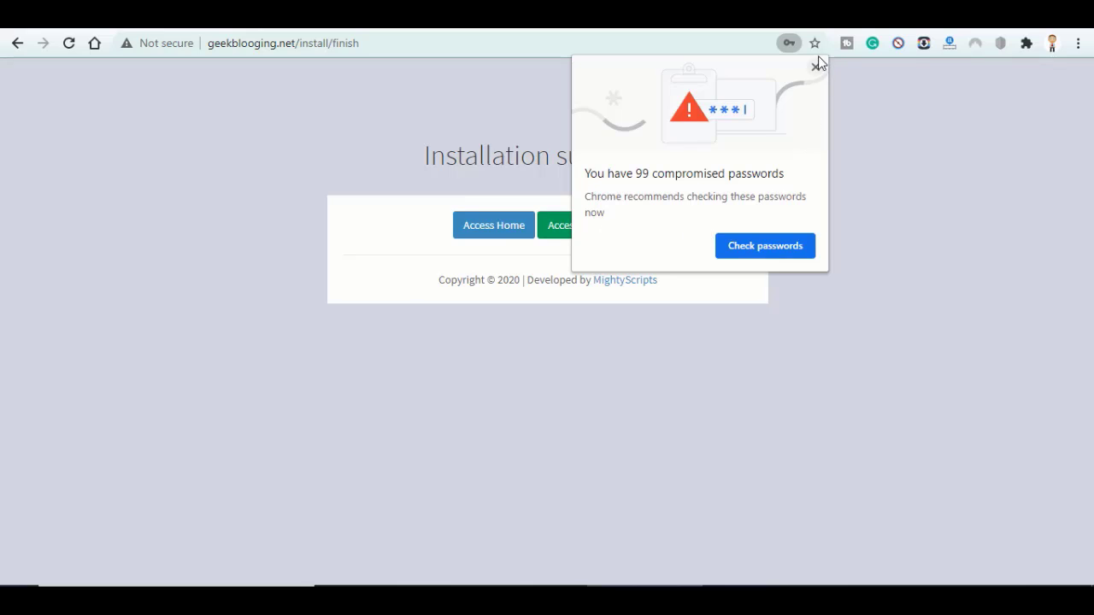
left_click(817, 66)
left_click(606, 232)
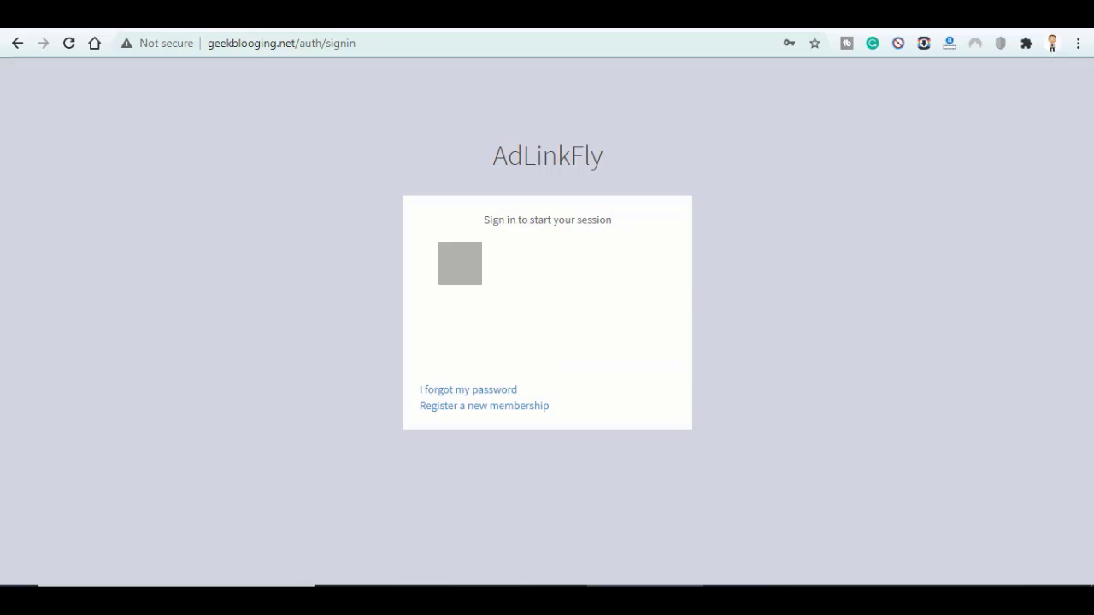
Fill the AdLinkFly admin sign-in form from the browser's saved login suggestion
left_click(547, 282)
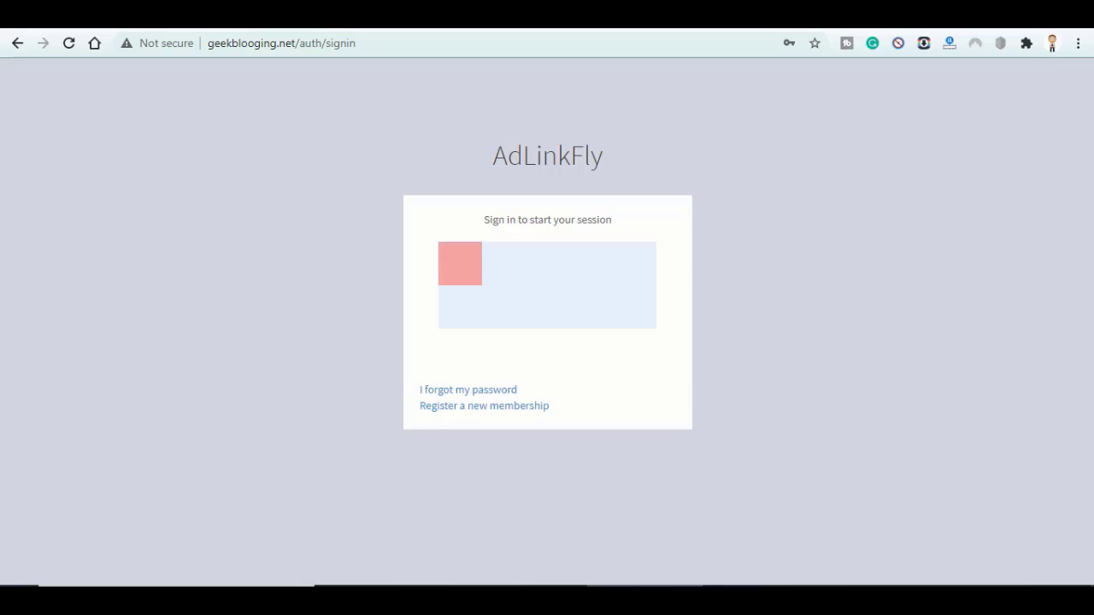